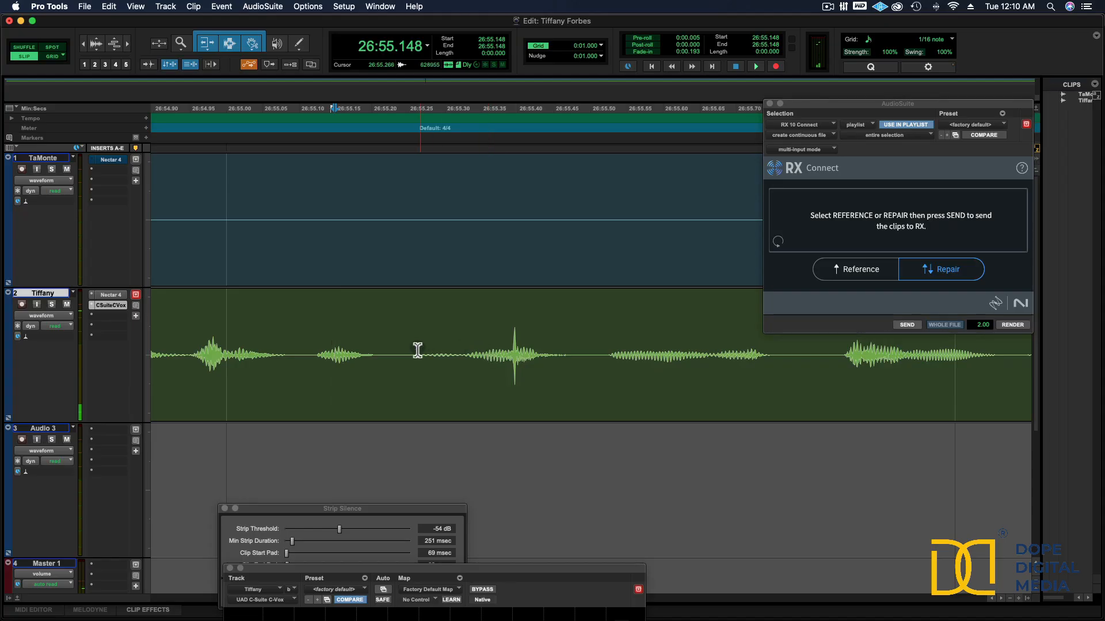
# Select about 0.28 seconds around the sharp click spike on the second audio track and play the selection
pyautogui.moveTo(401, 350); pyautogui.dragTo(603, 364)
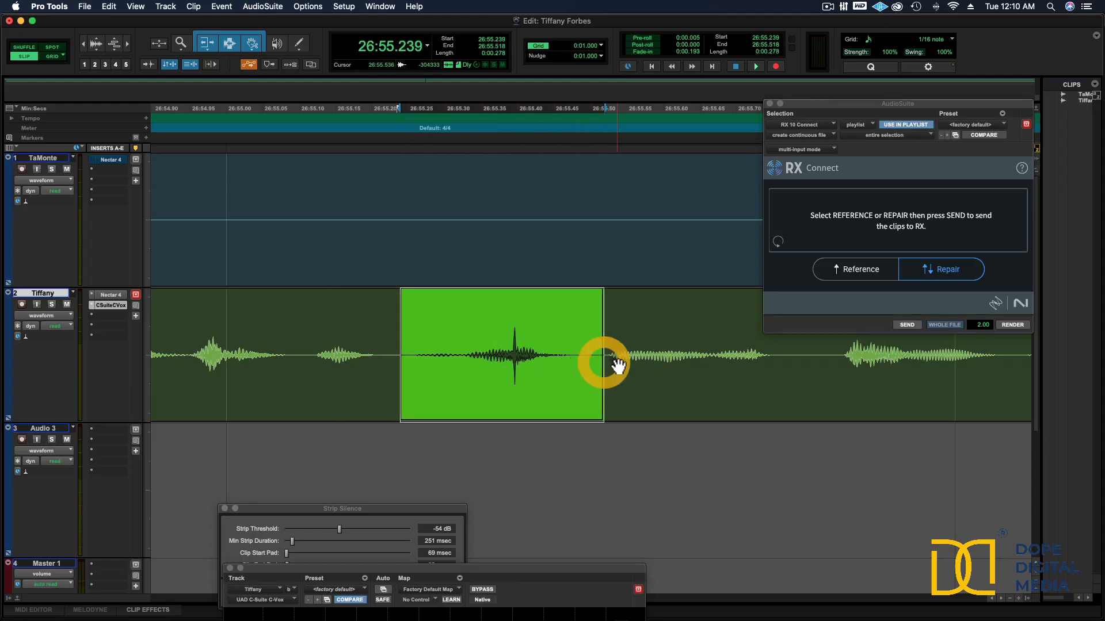
pyautogui.press('space')
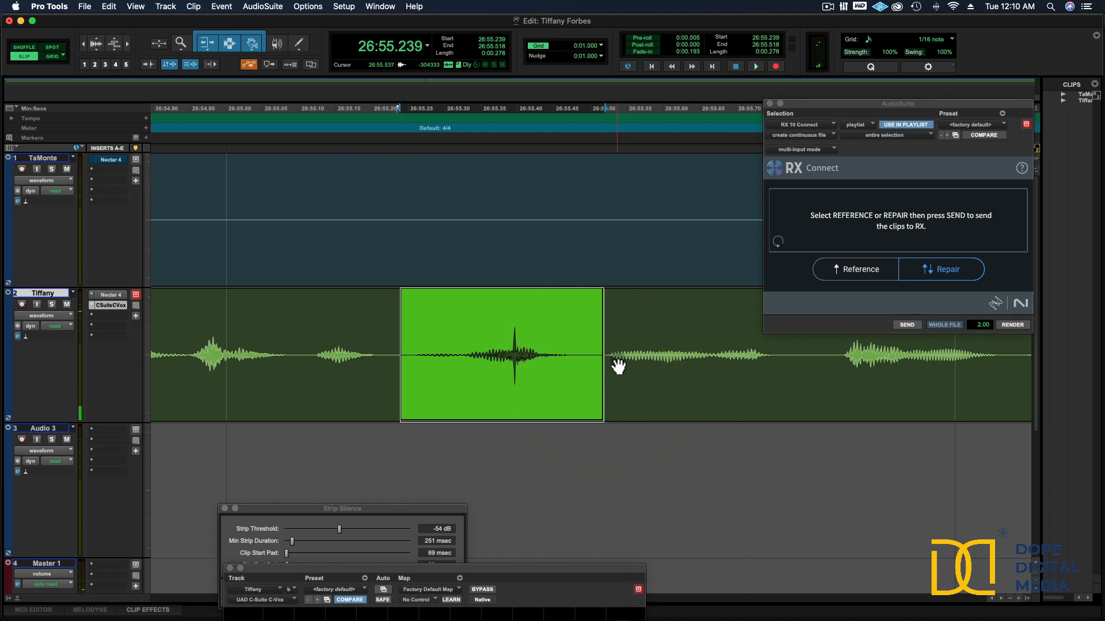
pyautogui.press('space')
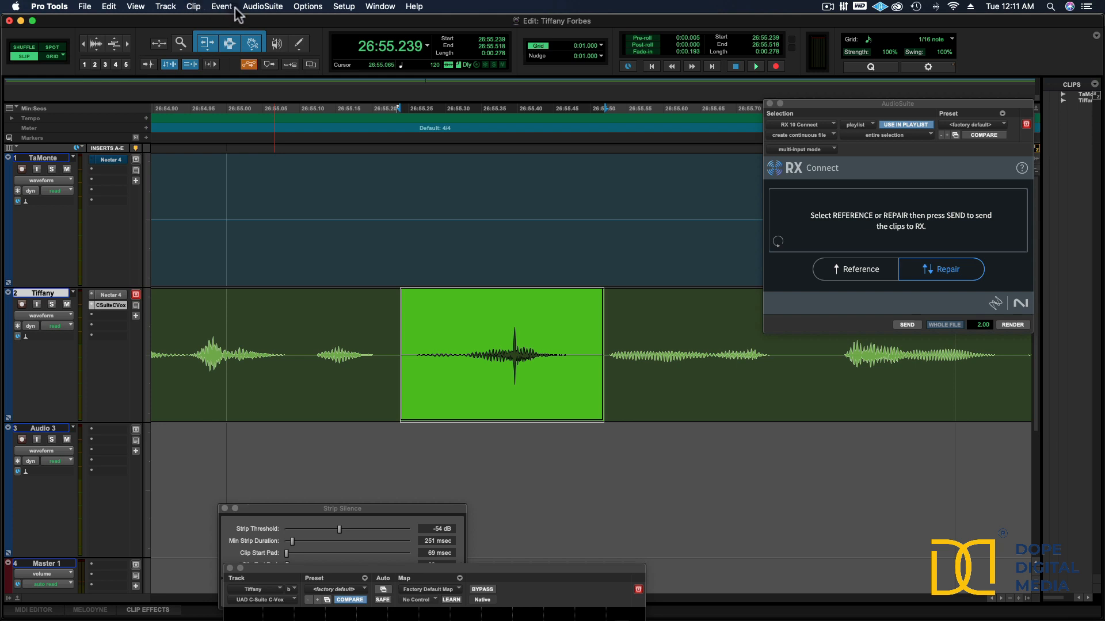
# Check the iZotope AudioSuite plug-ins for RX 10 Connect and send the selected audio to RX for repair
pyautogui.click(255, 7)
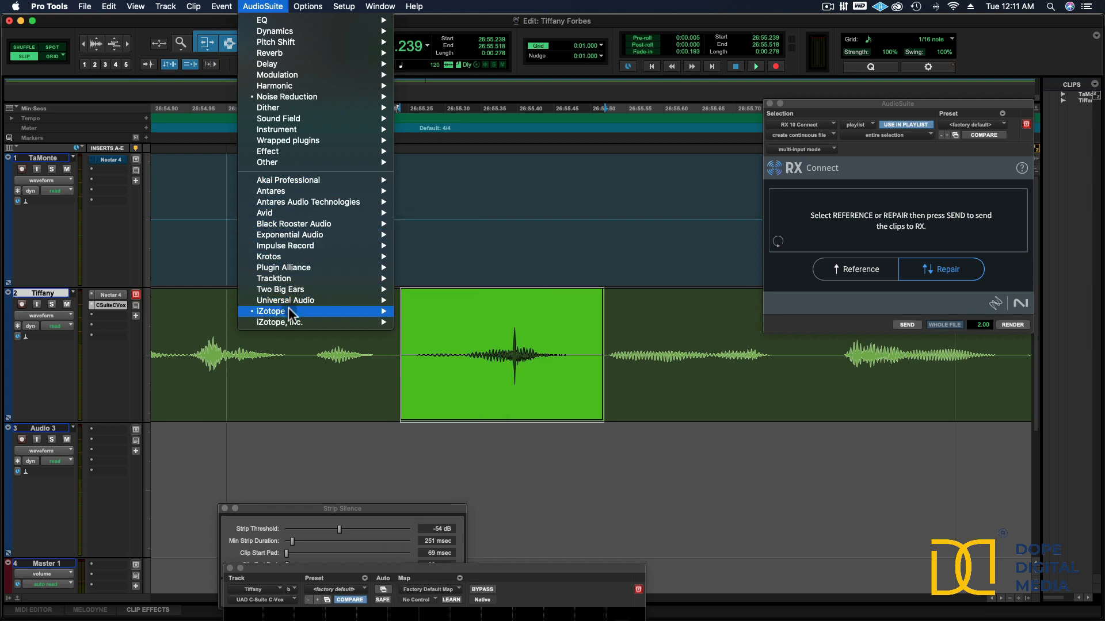
pyautogui.moveTo(282, 311)
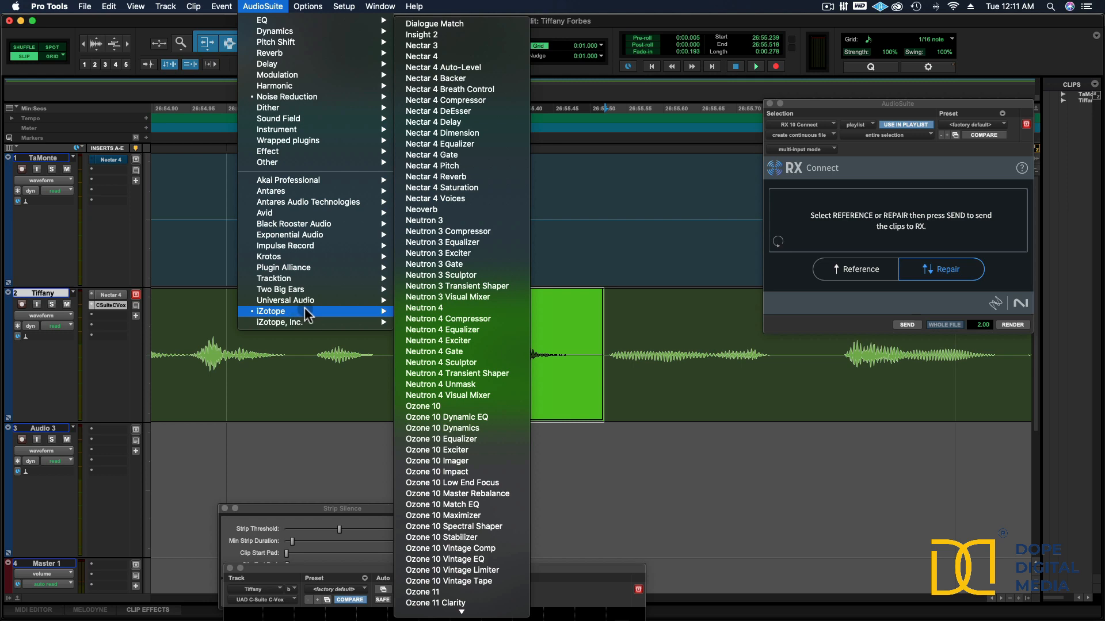
pyautogui.scroll(-10, 443, 310)
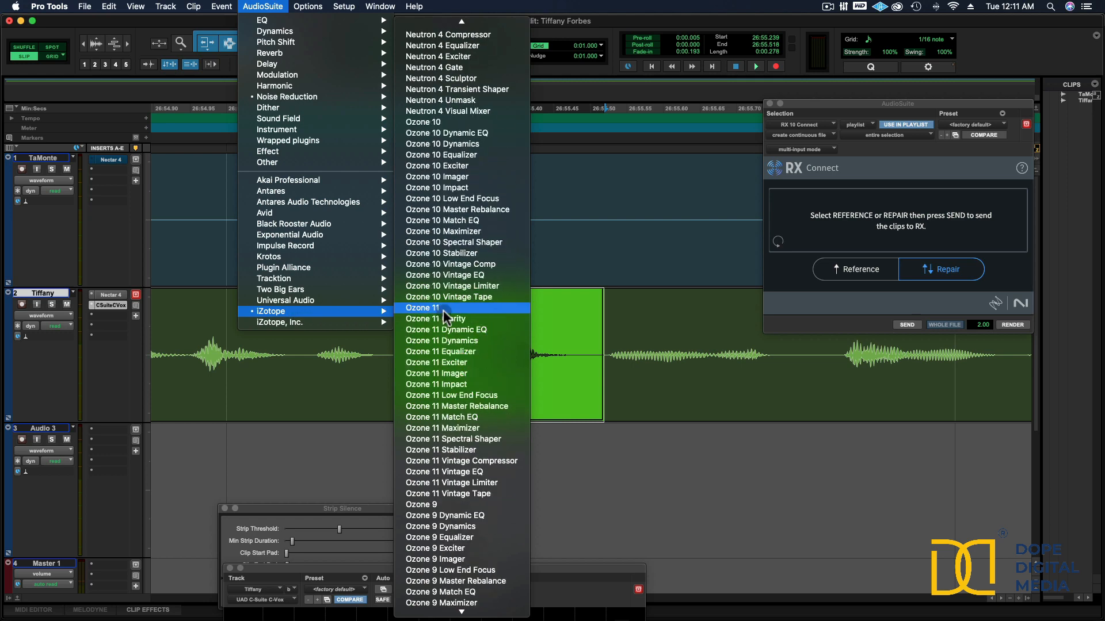
pyautogui.scroll(-3, 444, 315)
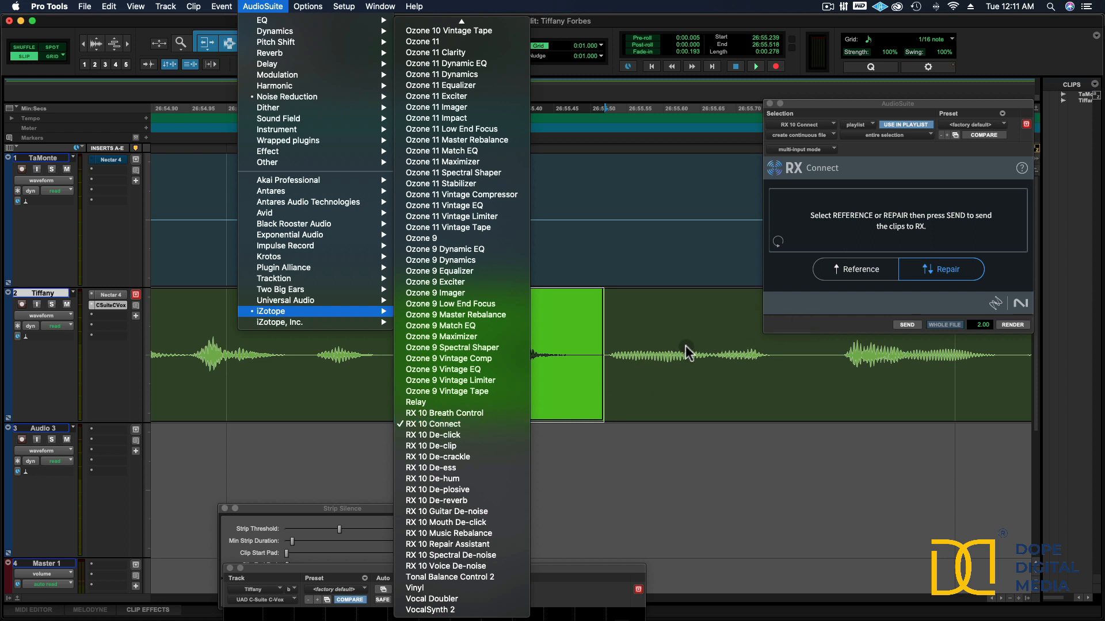
pyautogui.click(902, 164)
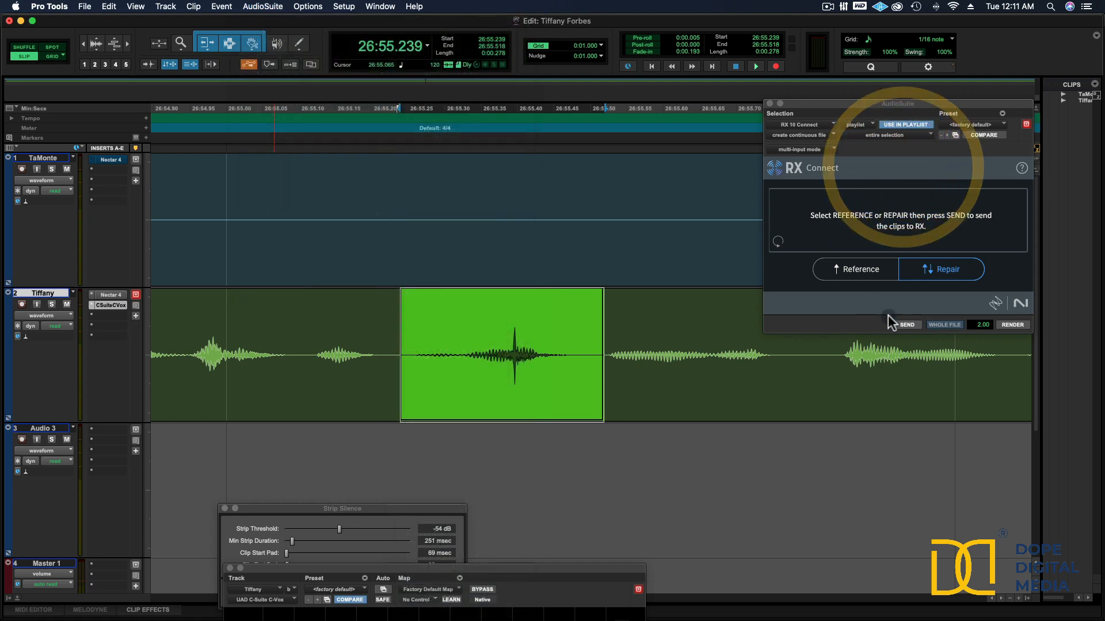
pyautogui.click(906, 326)
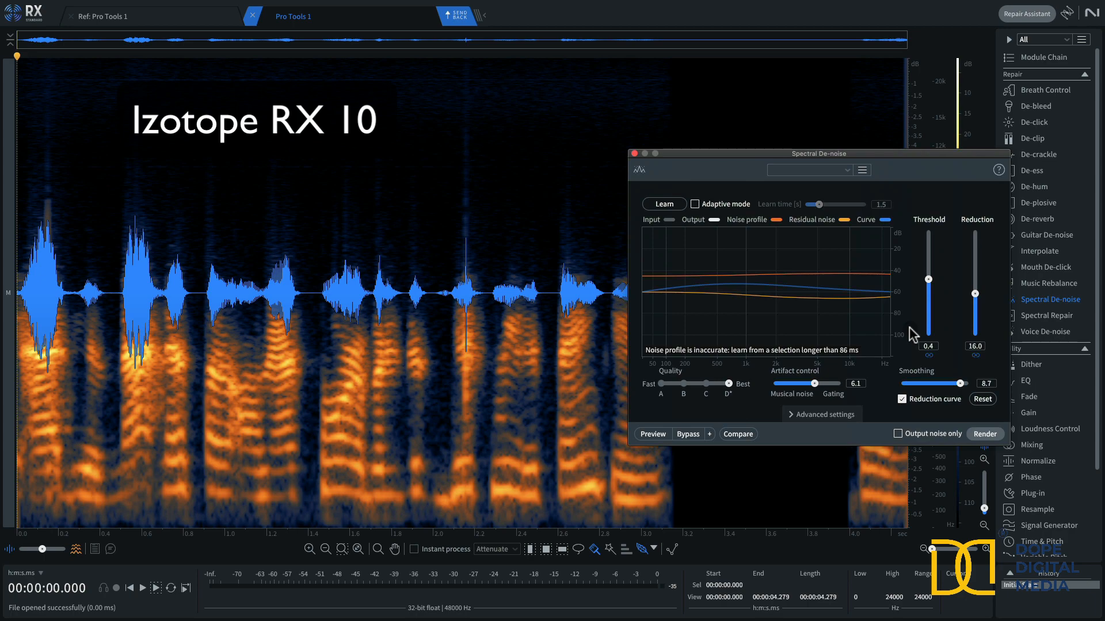
# Brush-select the vertical click streak in the spectrogram, from about 2.152 to 2.162 seconds and roughly 600 Hz to 21 kHz
pyautogui.scroll(3, 496, 359)
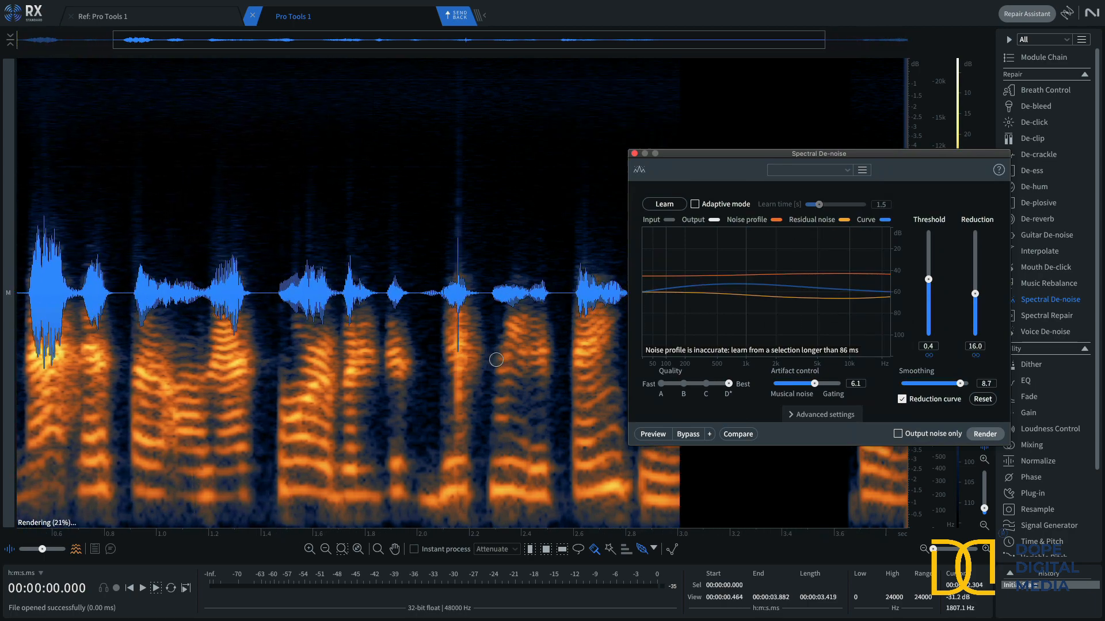
pyautogui.scroll(2, 496, 360)
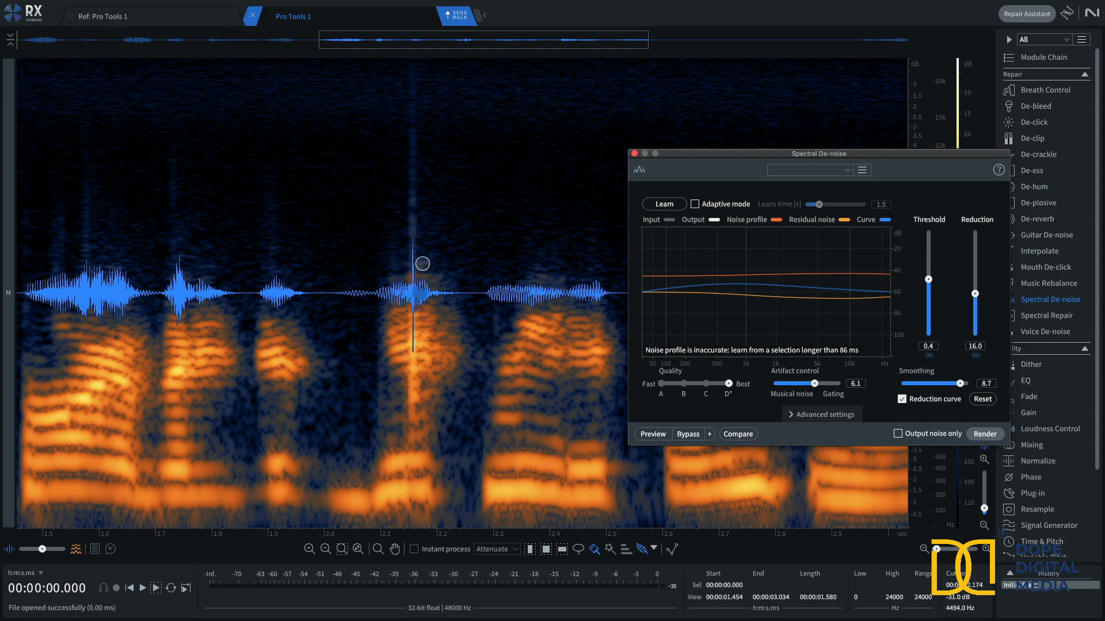
pyautogui.scroll(1, 440, 381)
pyautogui.scroll(2, 439, 380)
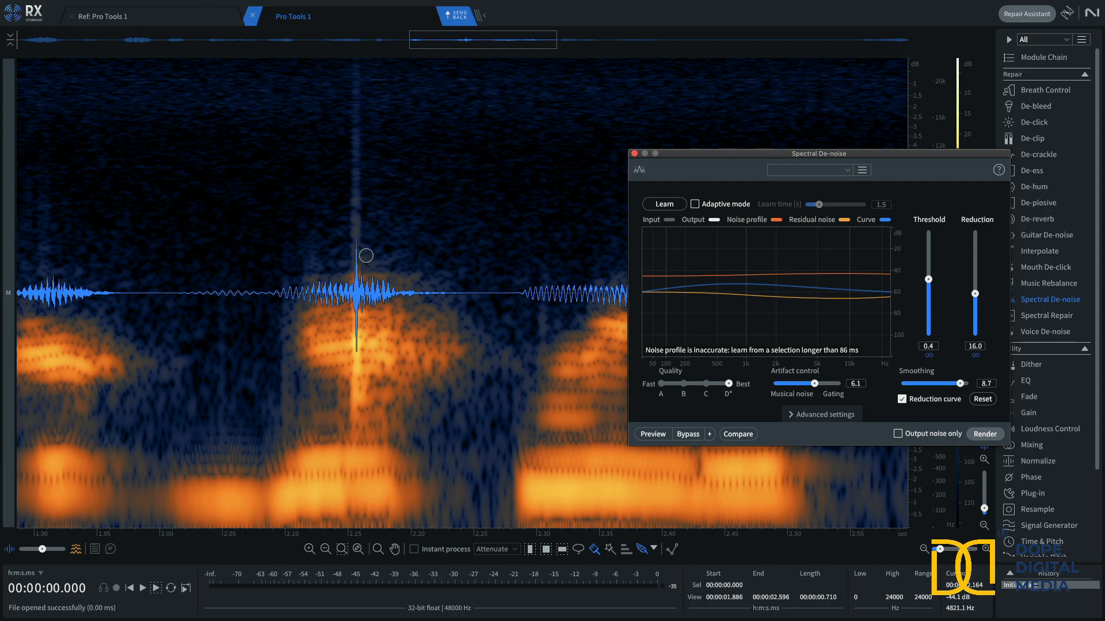
pyautogui.scroll(6, 366, 256)
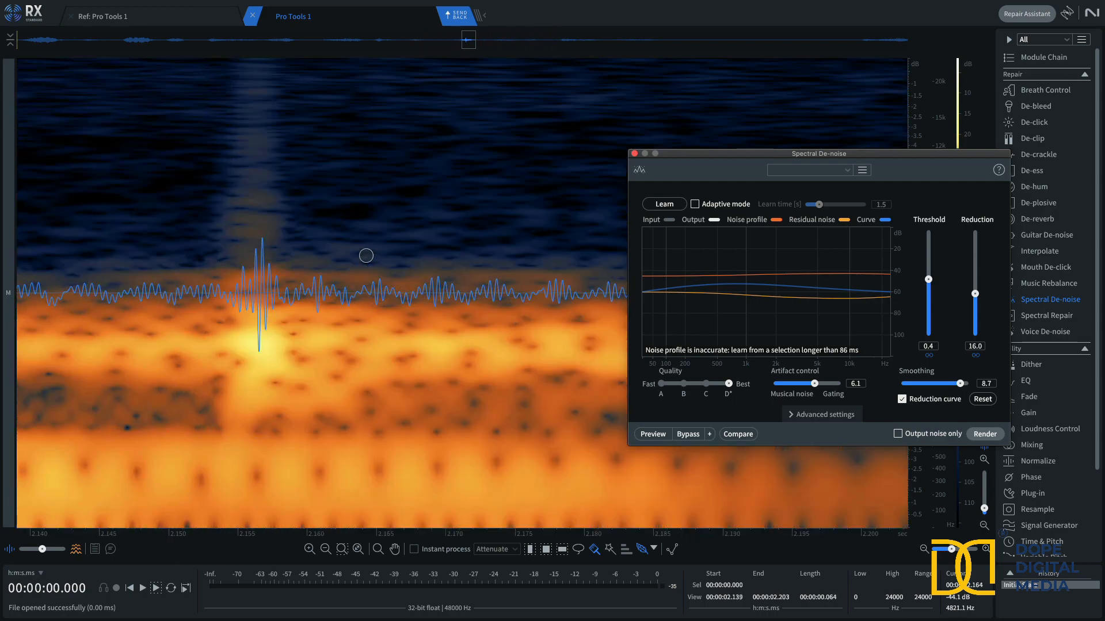
pyautogui.scroll(-3, 366, 255)
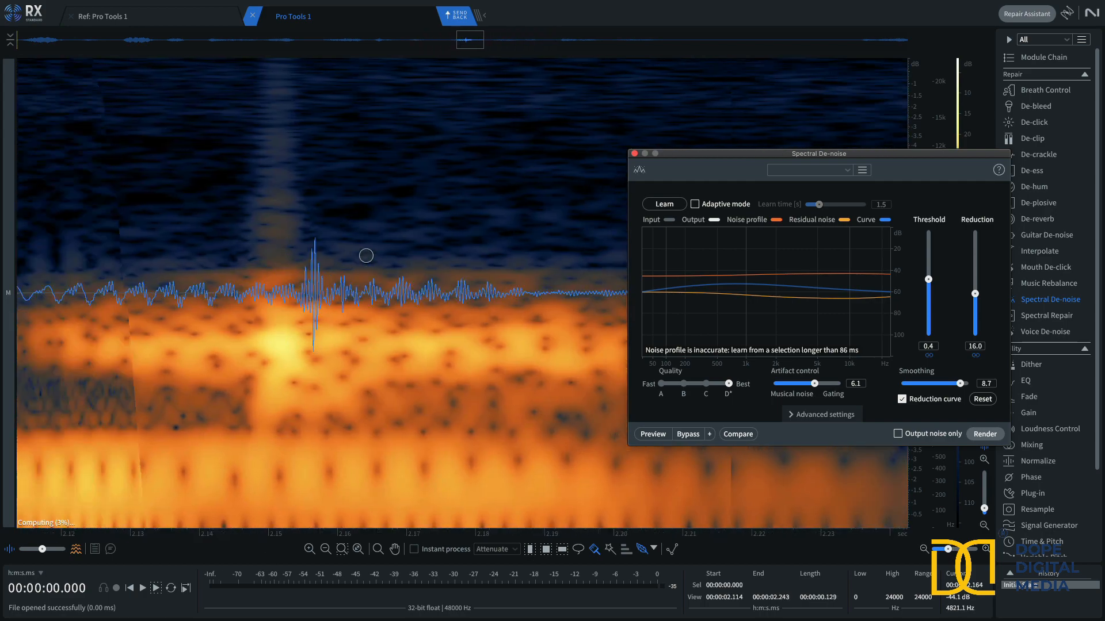
pyautogui.scroll(-1, 366, 255)
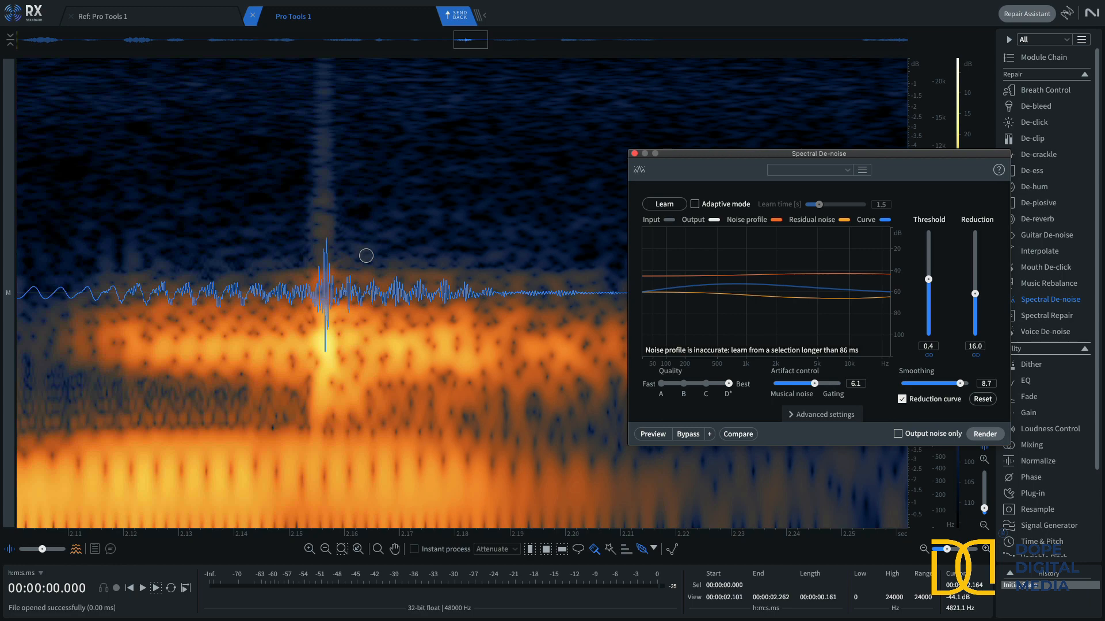
pyautogui.scroll(-3, 366, 255)
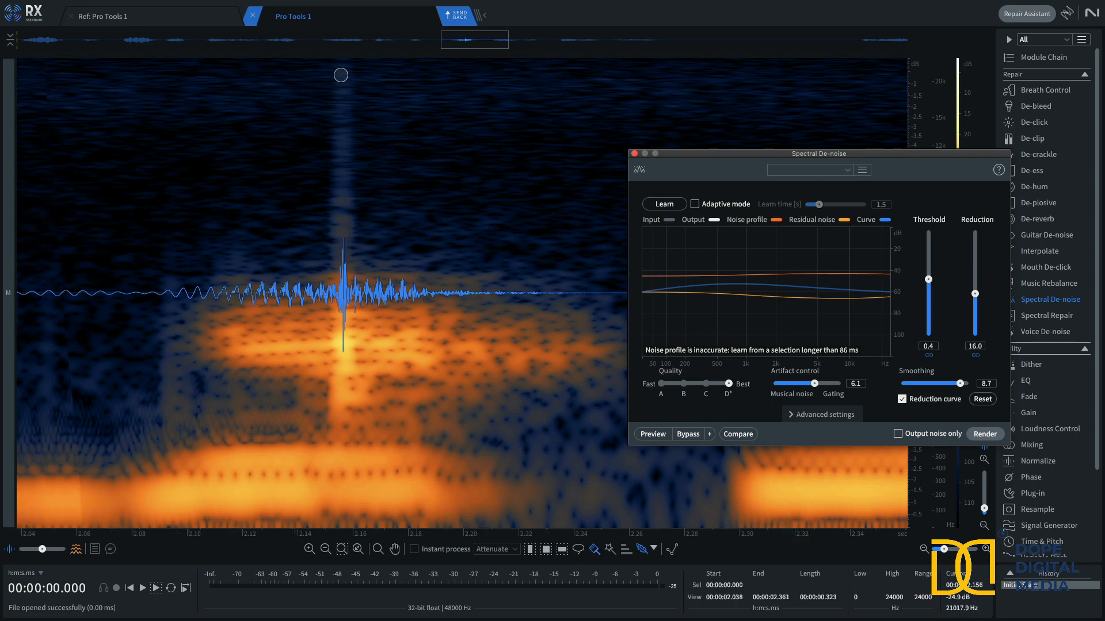
pyautogui.scroll(-2, 339, 80)
pyautogui.scroll(1, 333, 160)
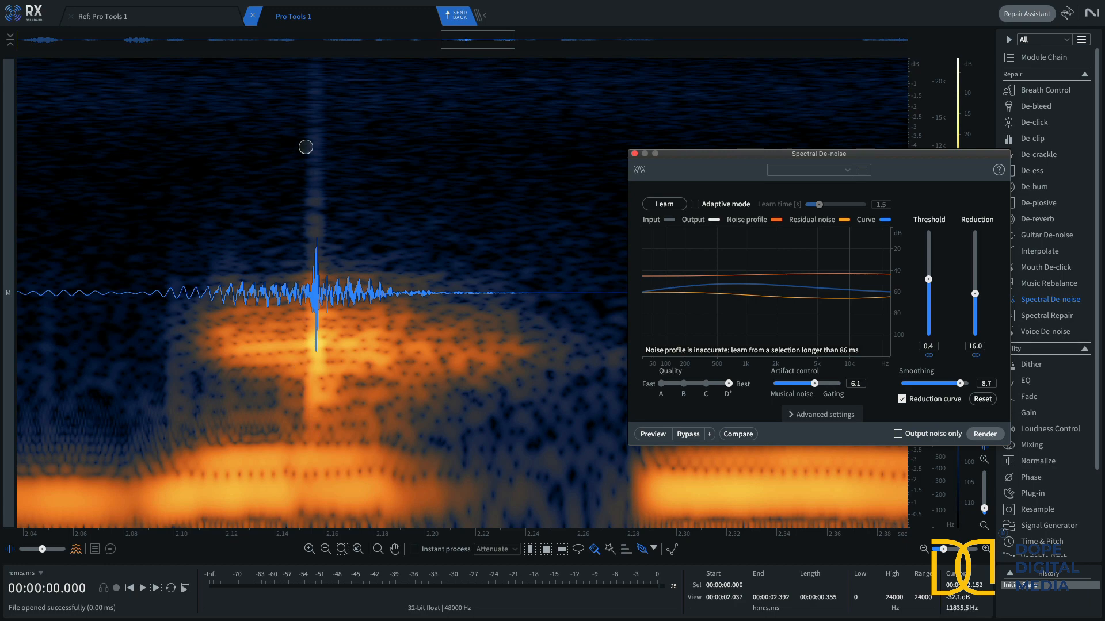
pyautogui.moveTo(312, 81); pyautogui.dragTo(313, 411)
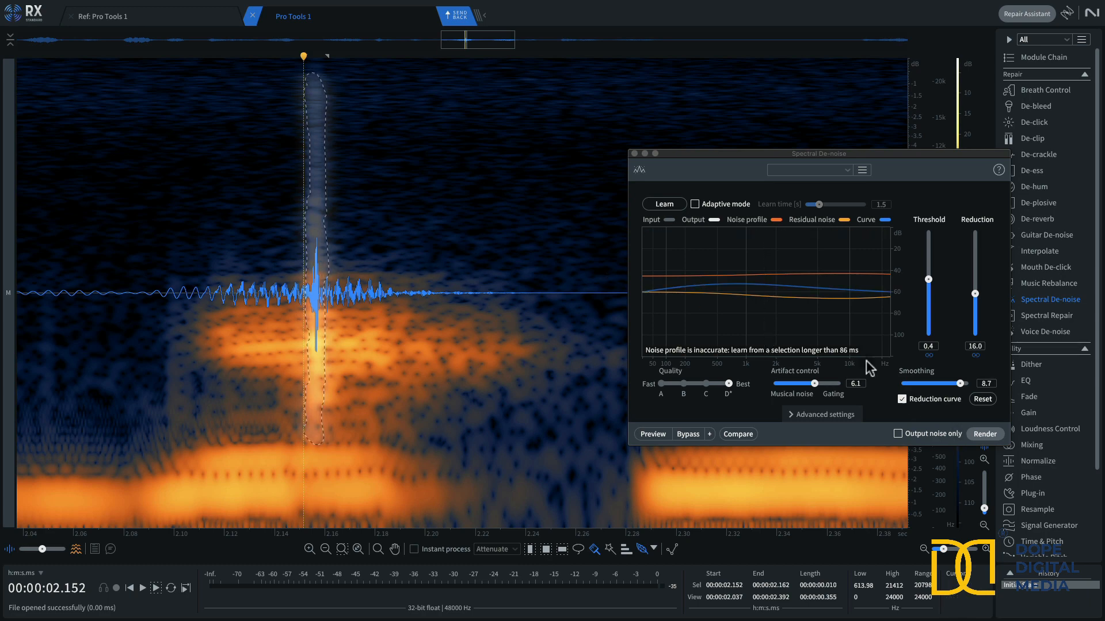
# Learn a Spectral De-noise profile from the selected click and render the de-noise on it repeatedly
pyautogui.click(665, 202)
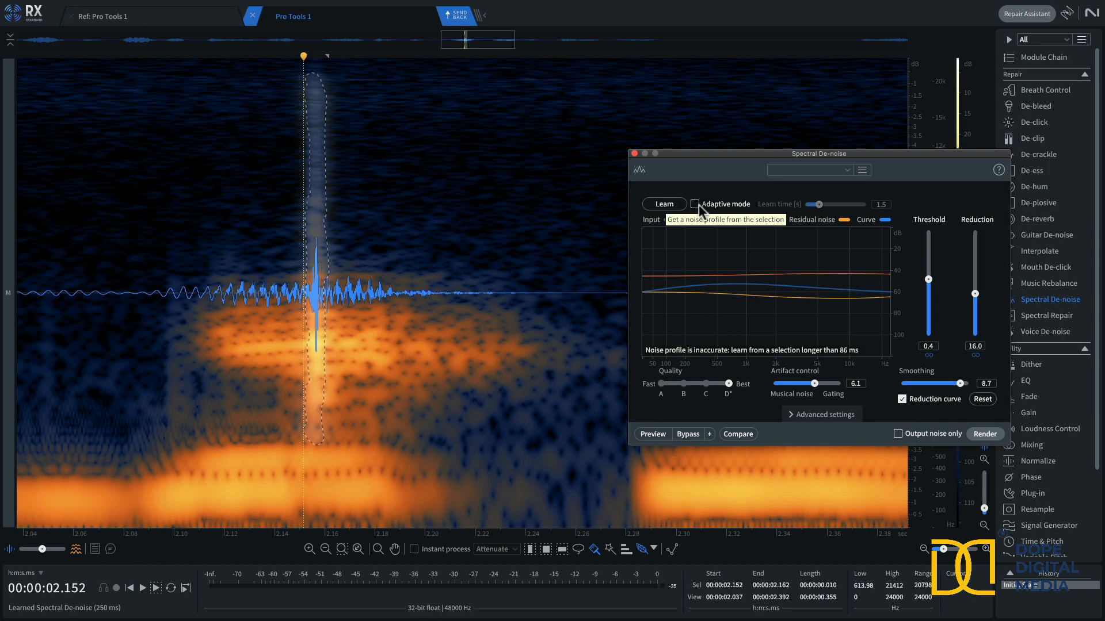
pyautogui.click(985, 434)
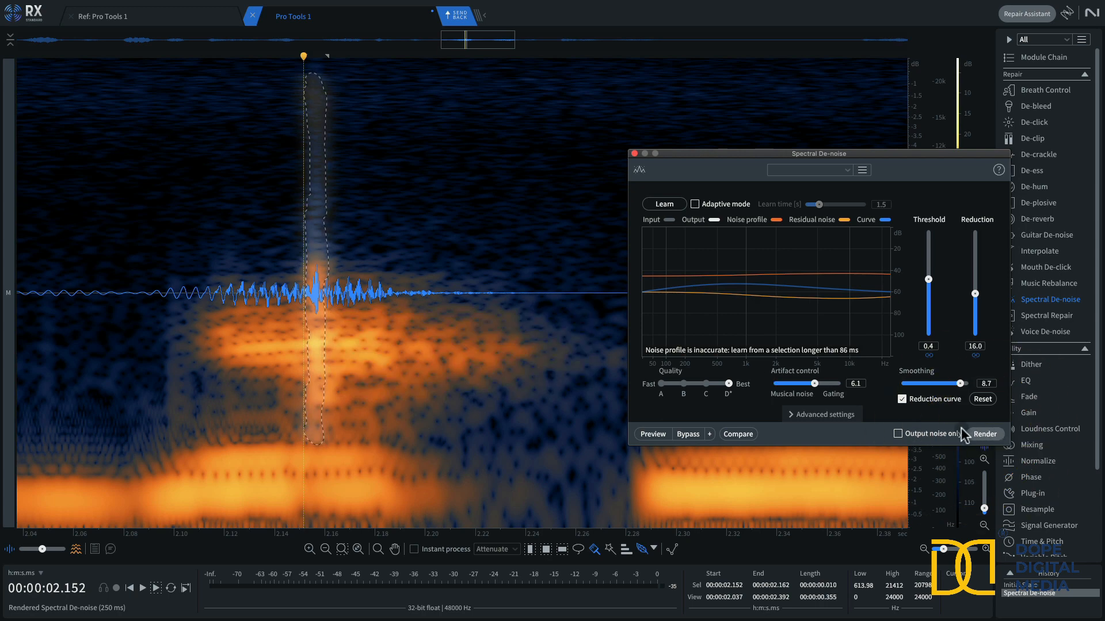
pyautogui.click(978, 433)
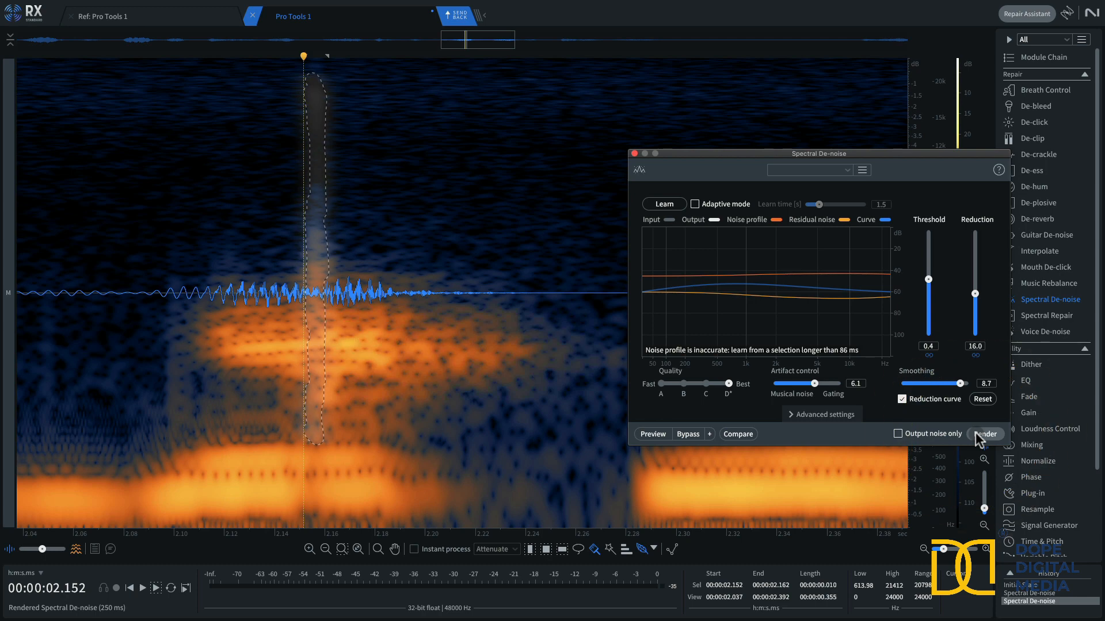
pyautogui.click(976, 433)
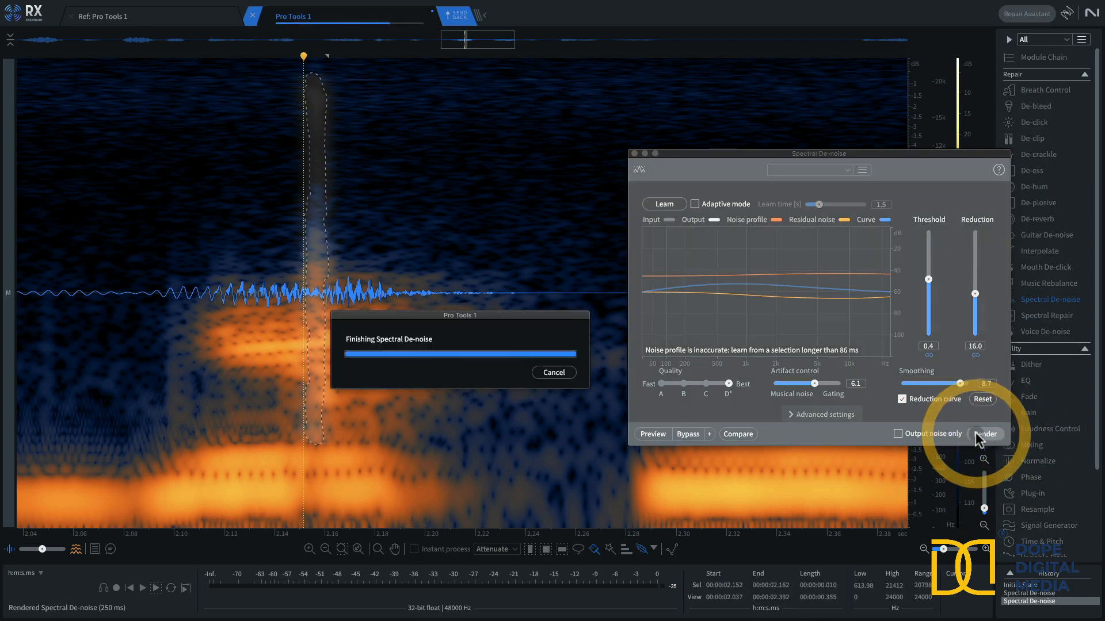
pyautogui.click(975, 433)
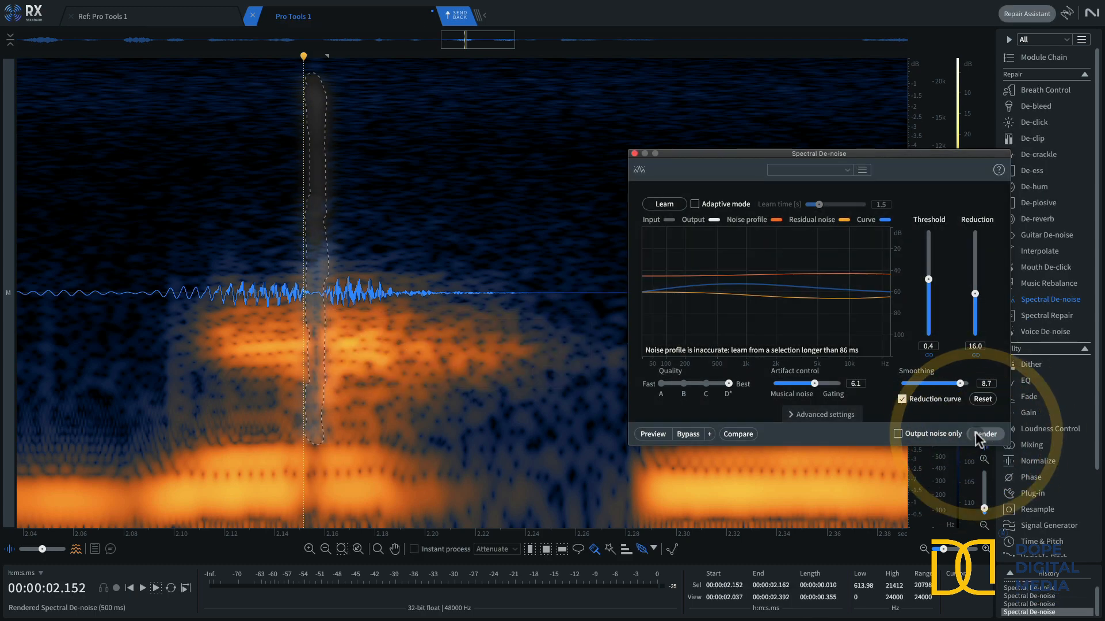
pyautogui.click(975, 432)
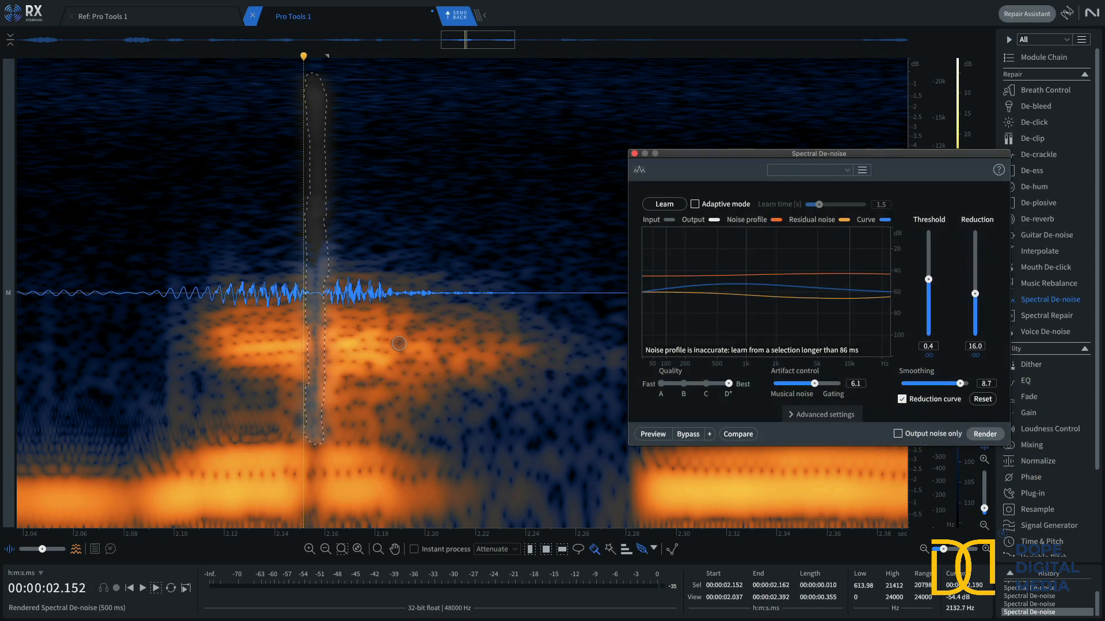
# Move the playhead back to about 1.915 seconds, ahead of the repaired click
pyautogui.moveTo(342, 331); pyautogui.dragTo(348, 332)
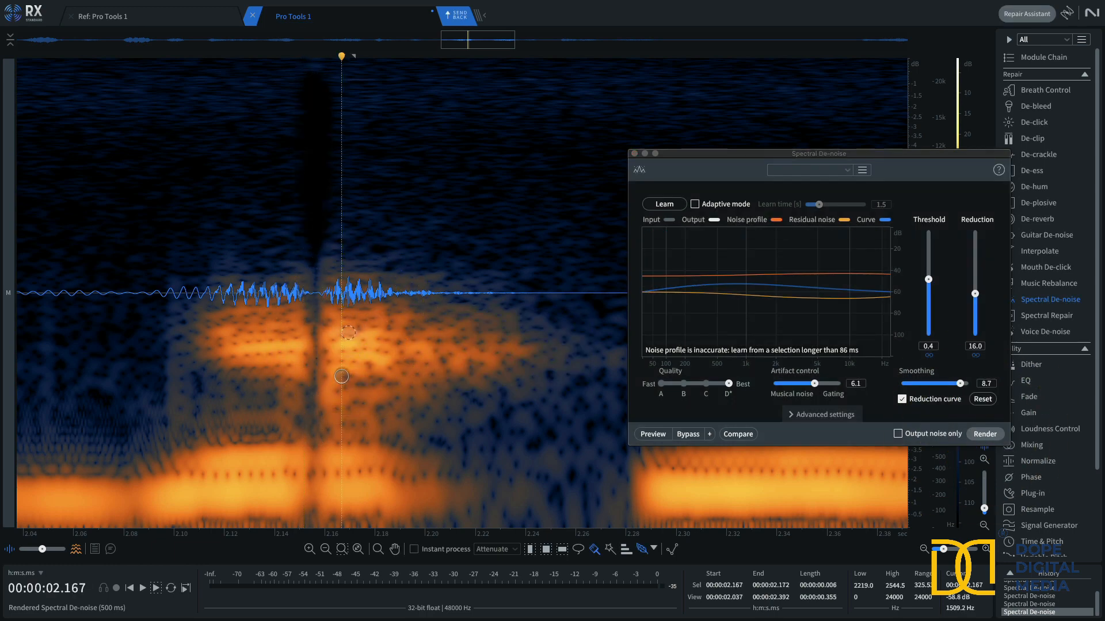
pyautogui.click(344, 55)
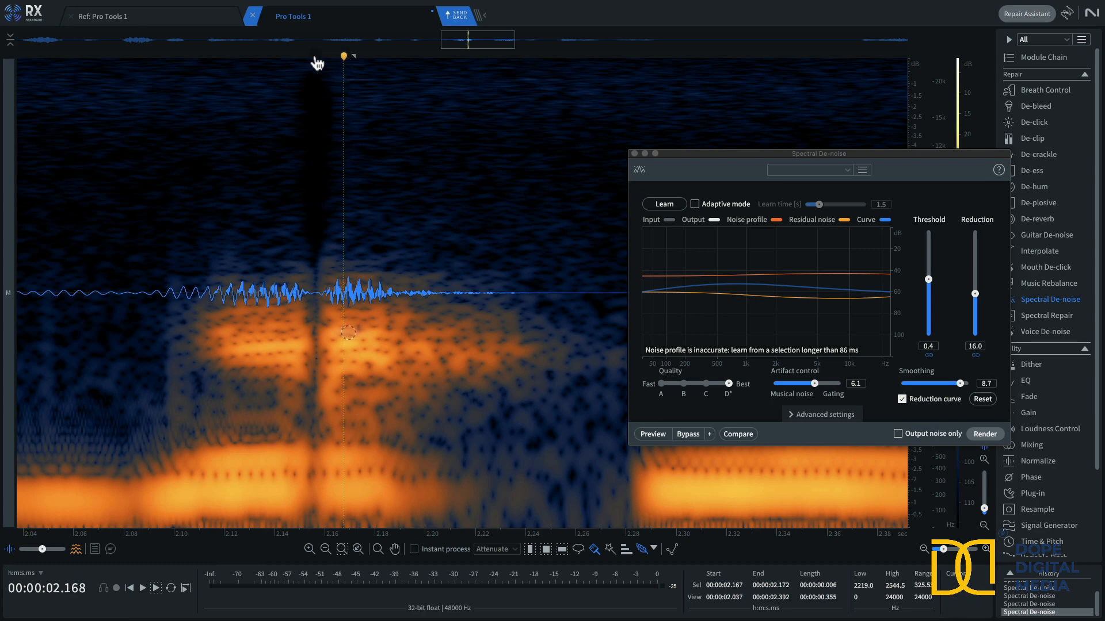
pyautogui.click(282, 55)
pyautogui.click(246, 55)
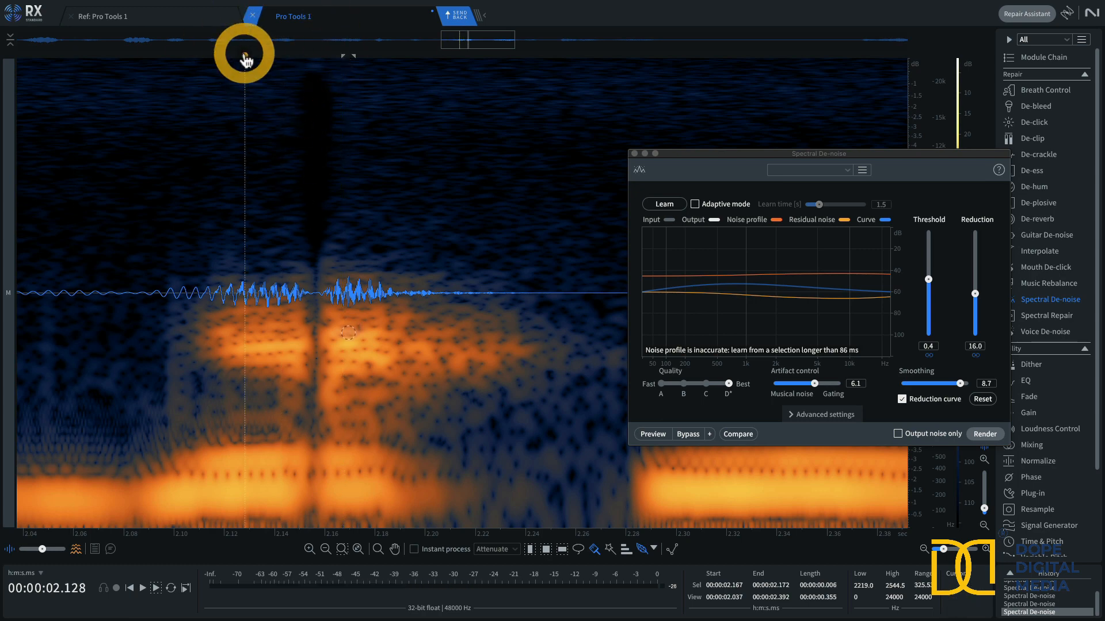
pyautogui.moveTo(245, 55); pyautogui.dragTo(217, 55)
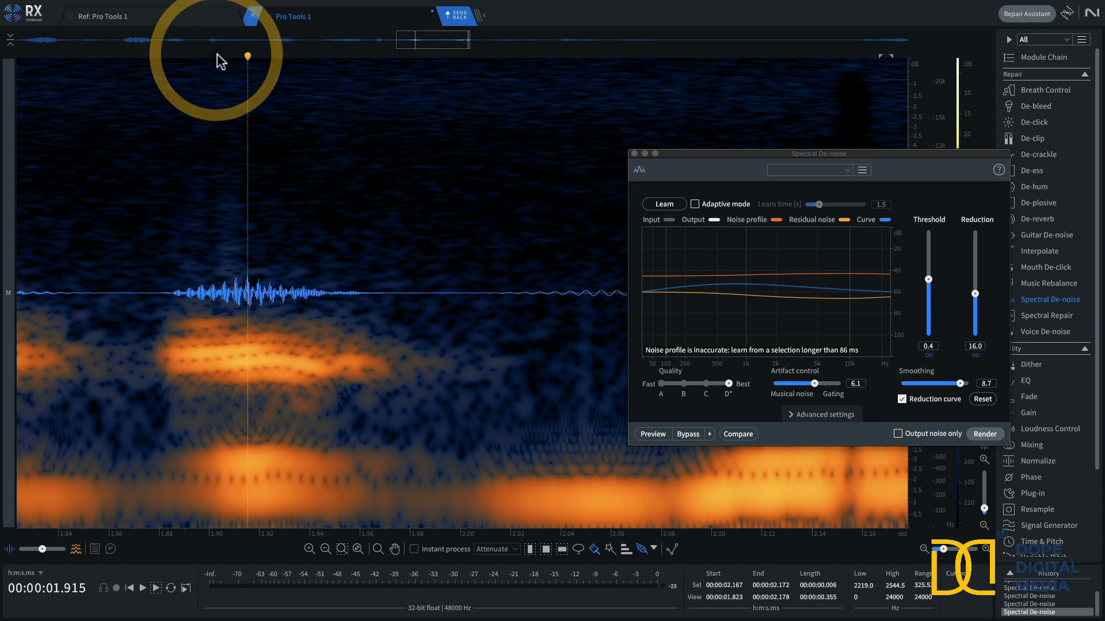
pyautogui.scroll(-2, 337, 263)
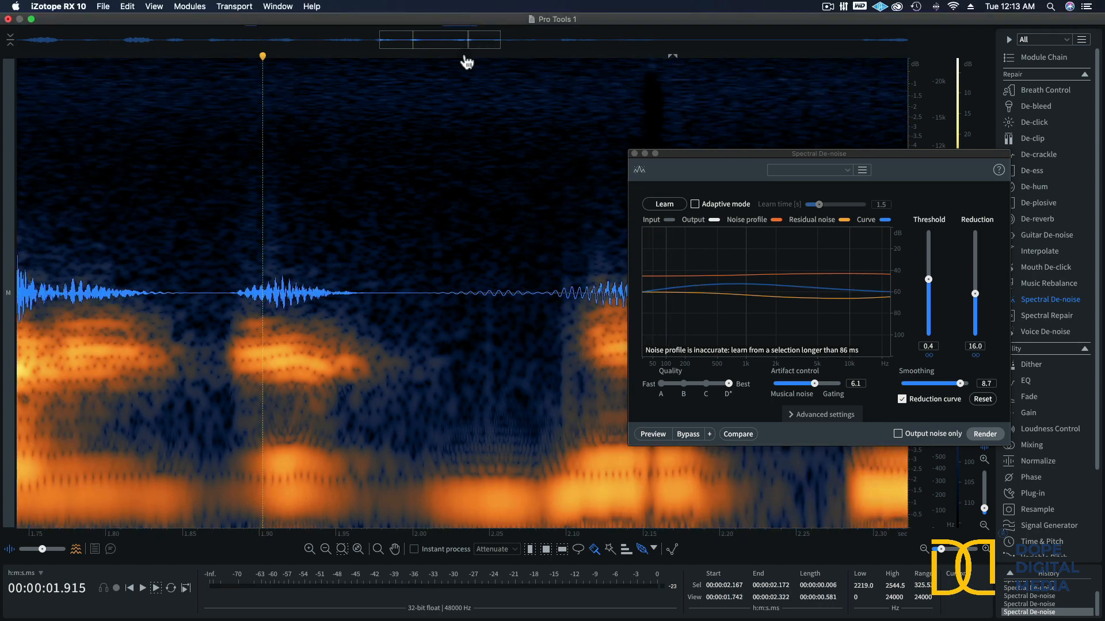
# Send the repaired audio back to Pro Tools and render it into the selected clip with RX Connect
pyautogui.click(458, 15)
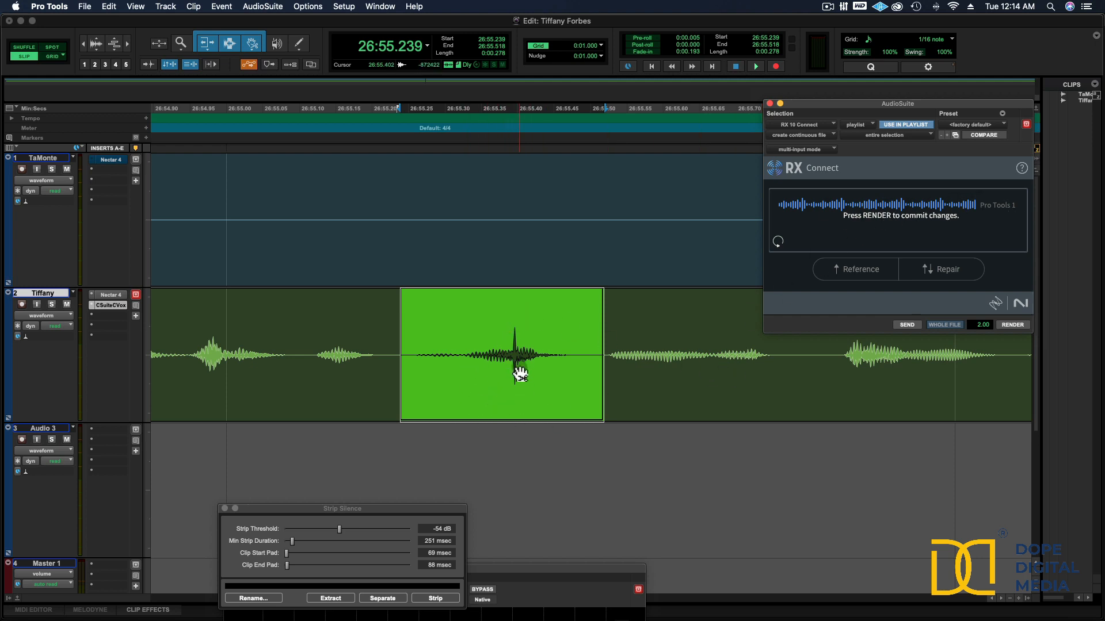
pyautogui.click(1012, 325)
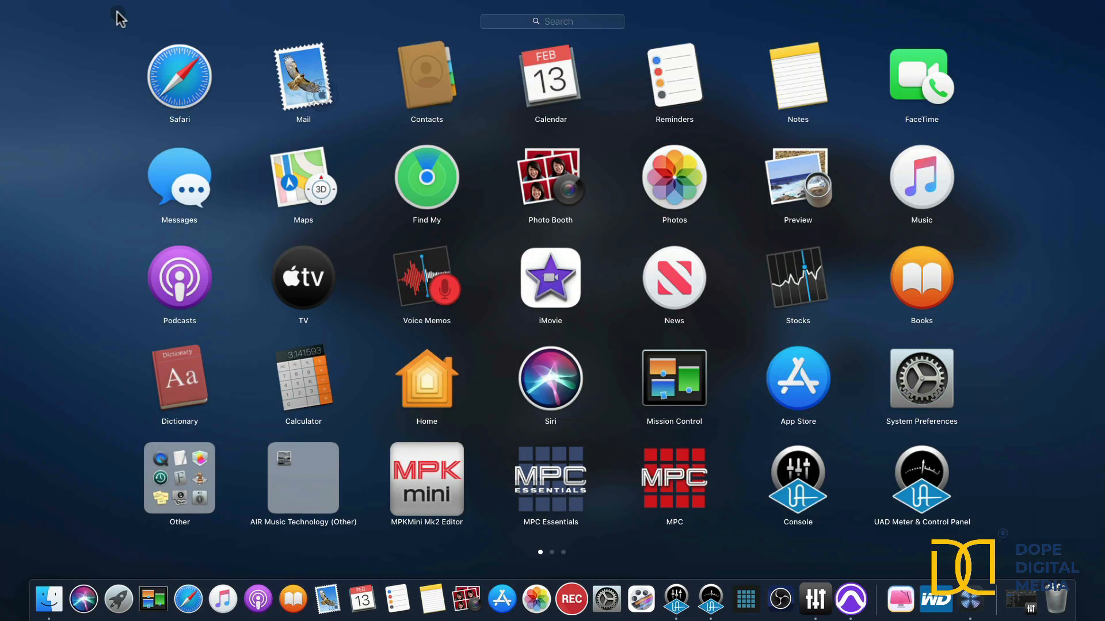
pyautogui.click(118, 17)
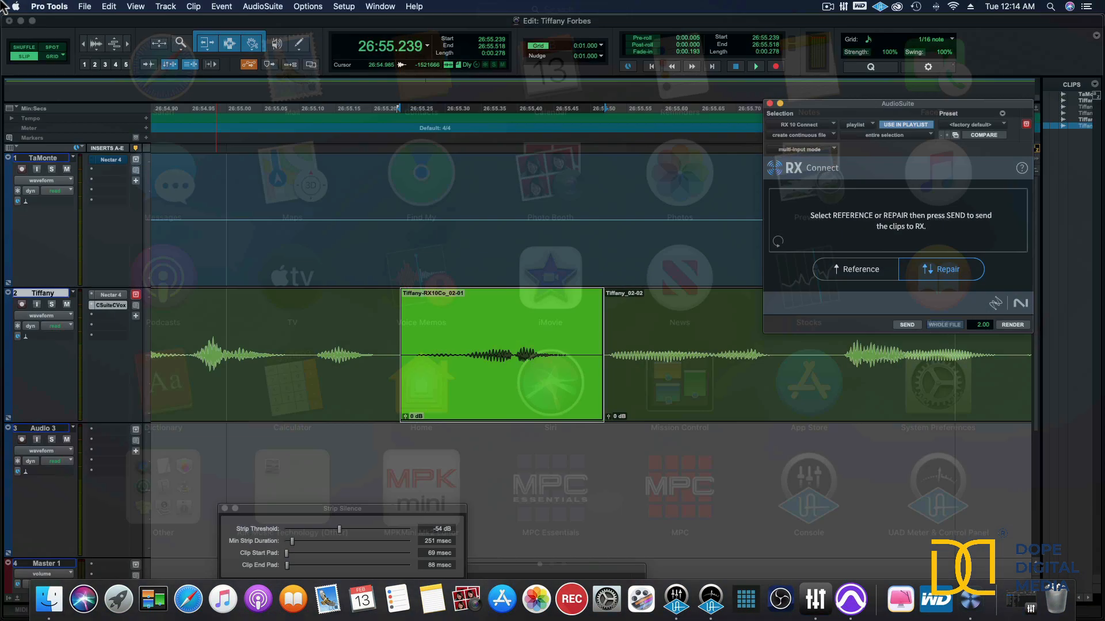
# Undo the RX 10 Connect render on the selected section of the second audio track
pyautogui.click(110, 7)
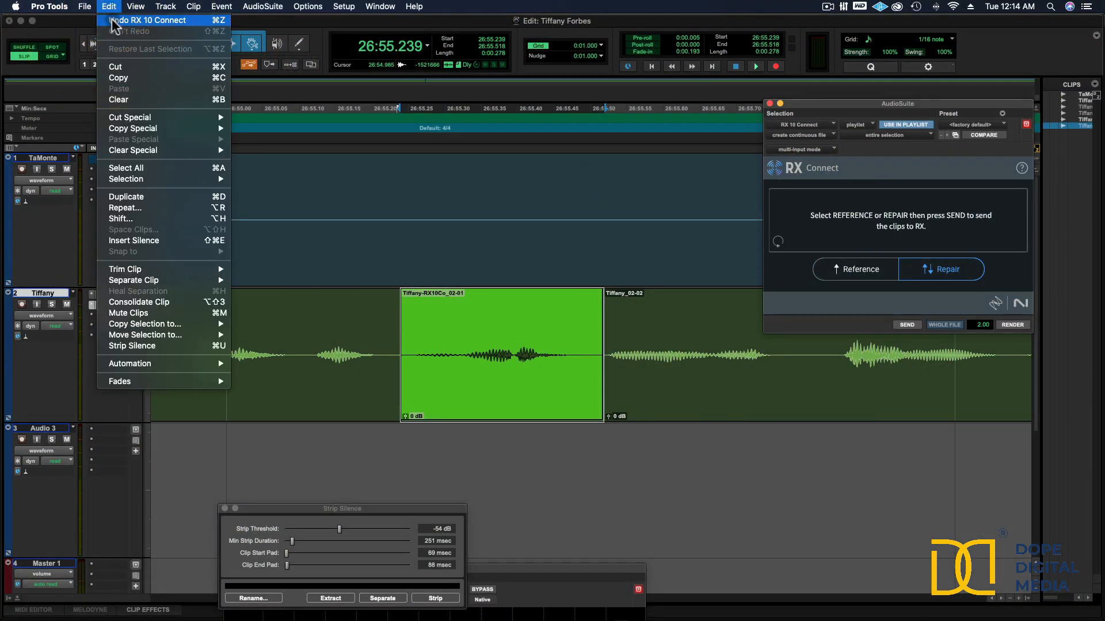
pyautogui.click(115, 19)
pyautogui.click(498, 414)
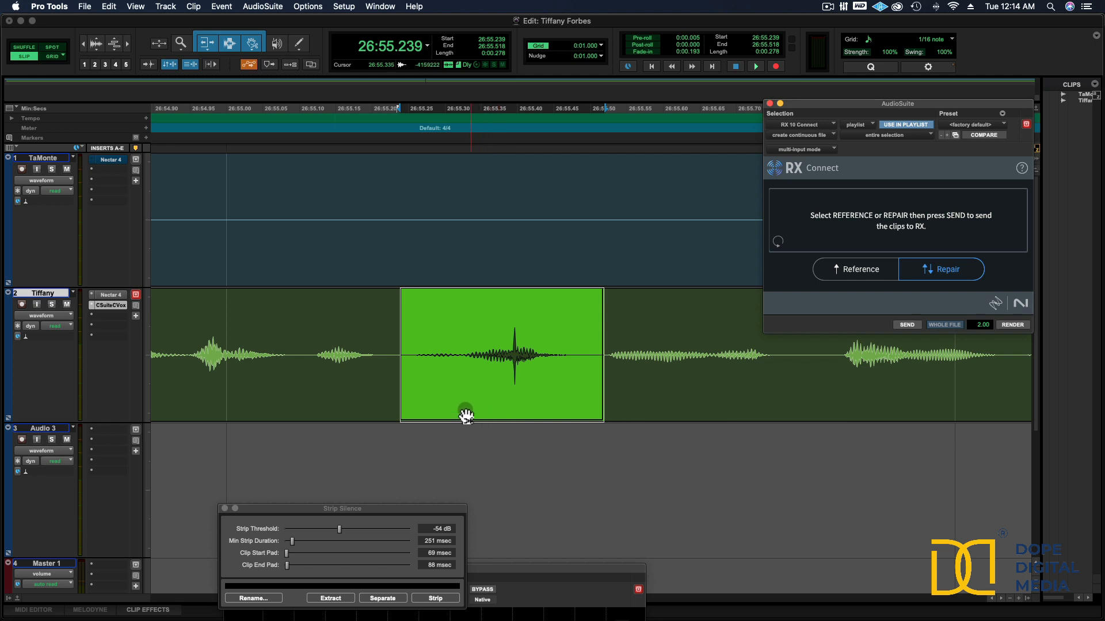
pyautogui.click(502, 373)
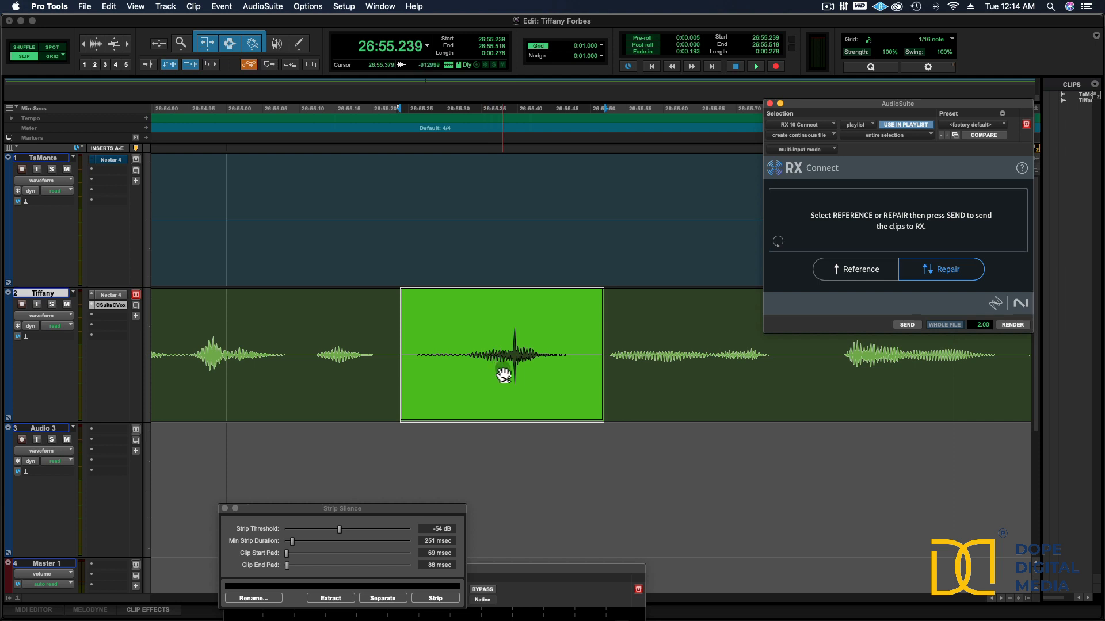
# Try to render the RX Connect repair again into the selected clip containing the mouth click on the second track
pyautogui.press('super+bracketright')
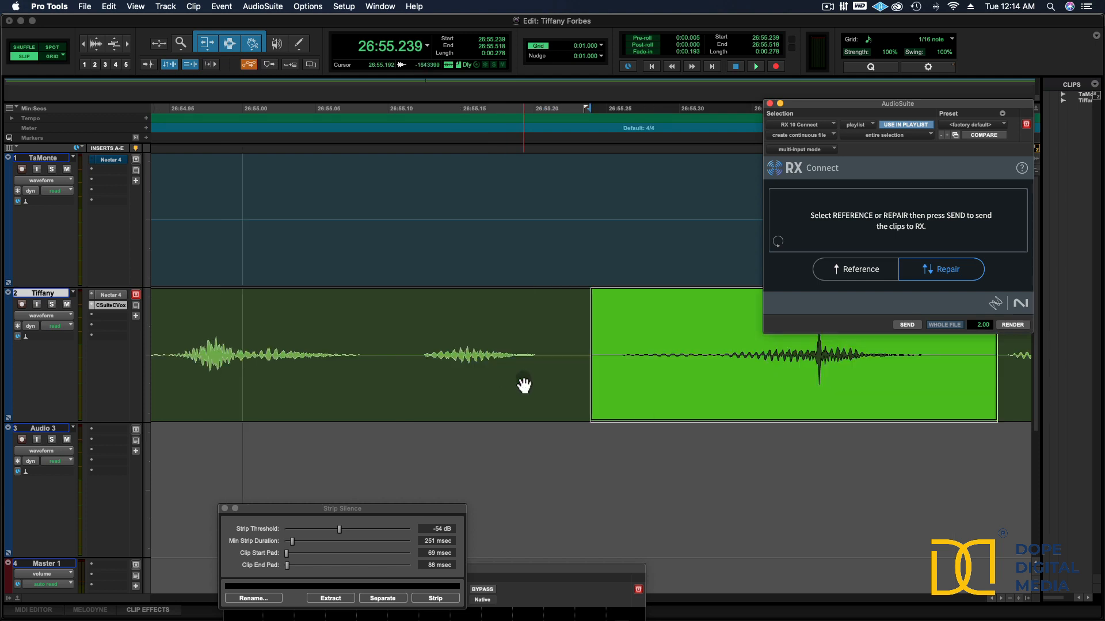
pyautogui.press('super+bracketright')
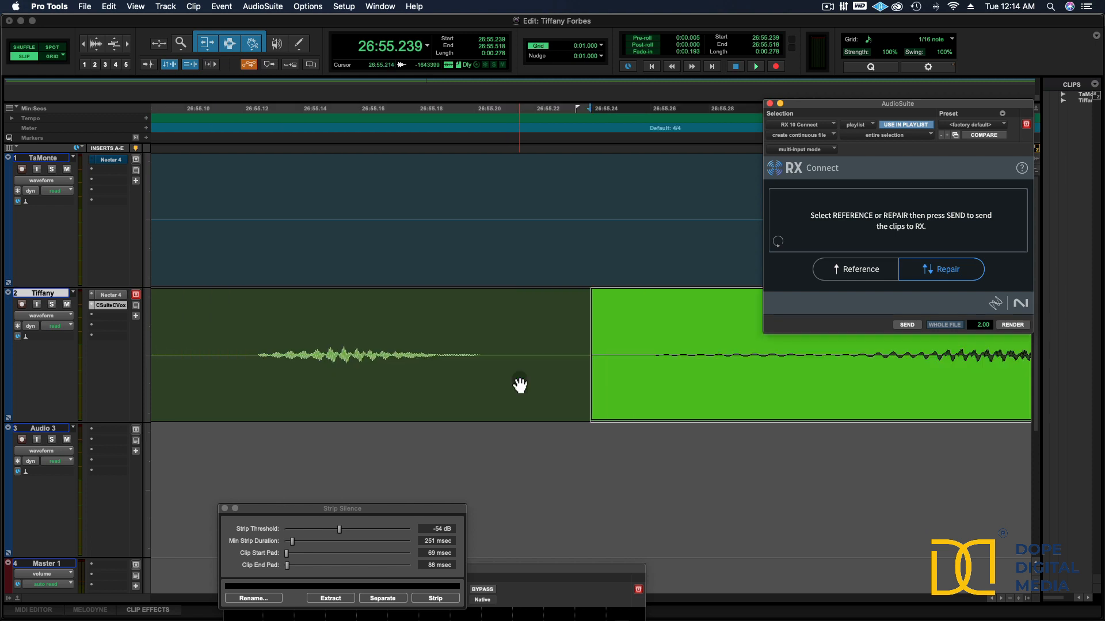
pyautogui.hscroll(10, 520, 385)
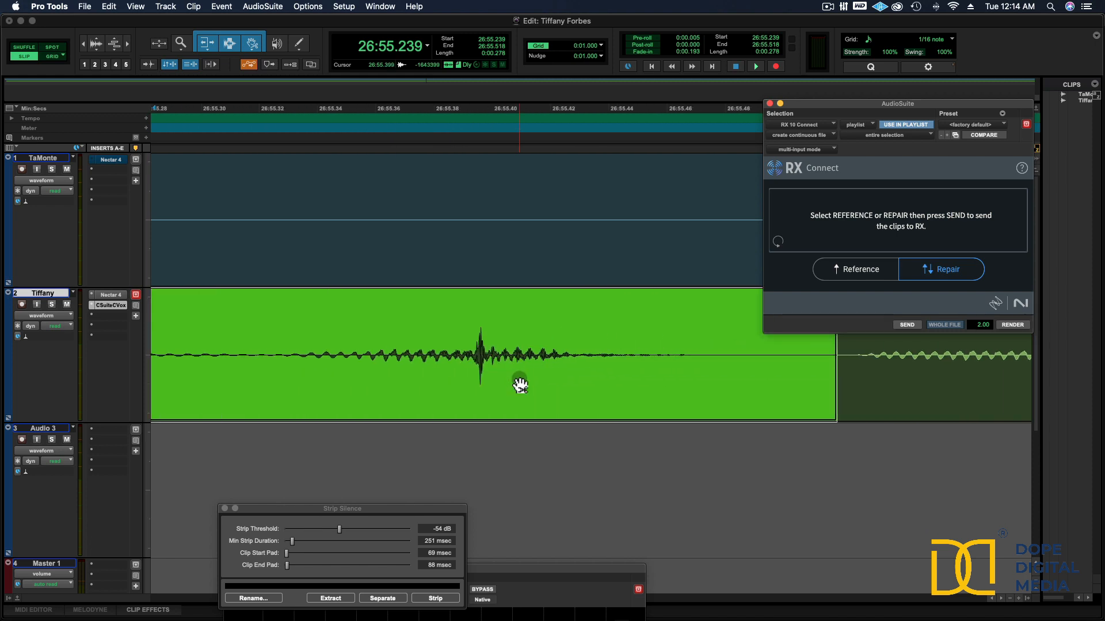
pyautogui.hscroll(-1, 519, 384)
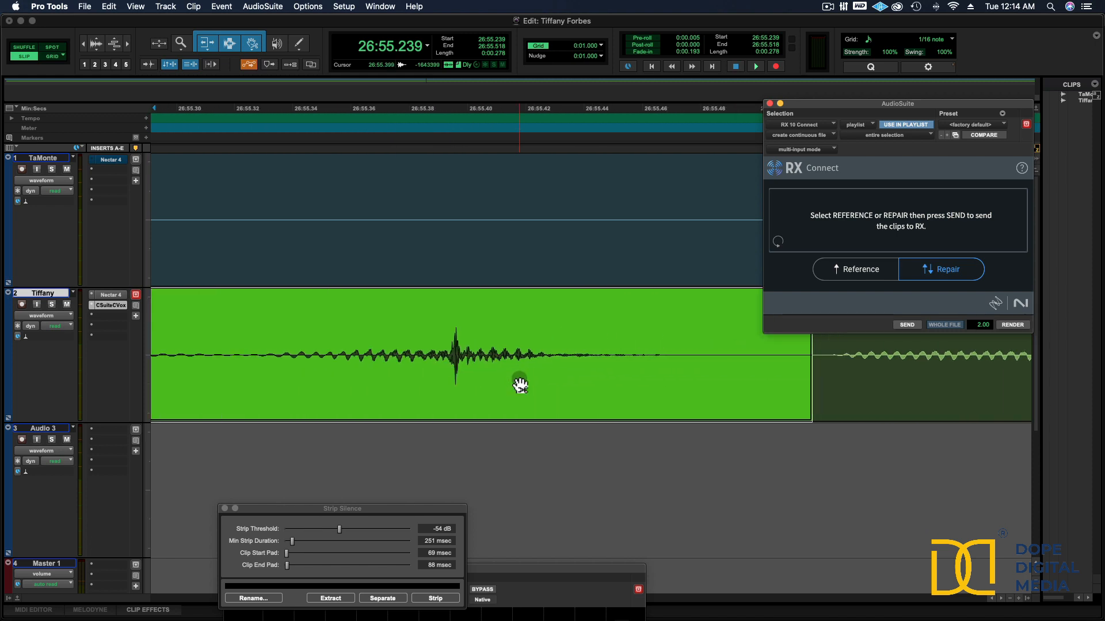
pyautogui.click(1010, 326)
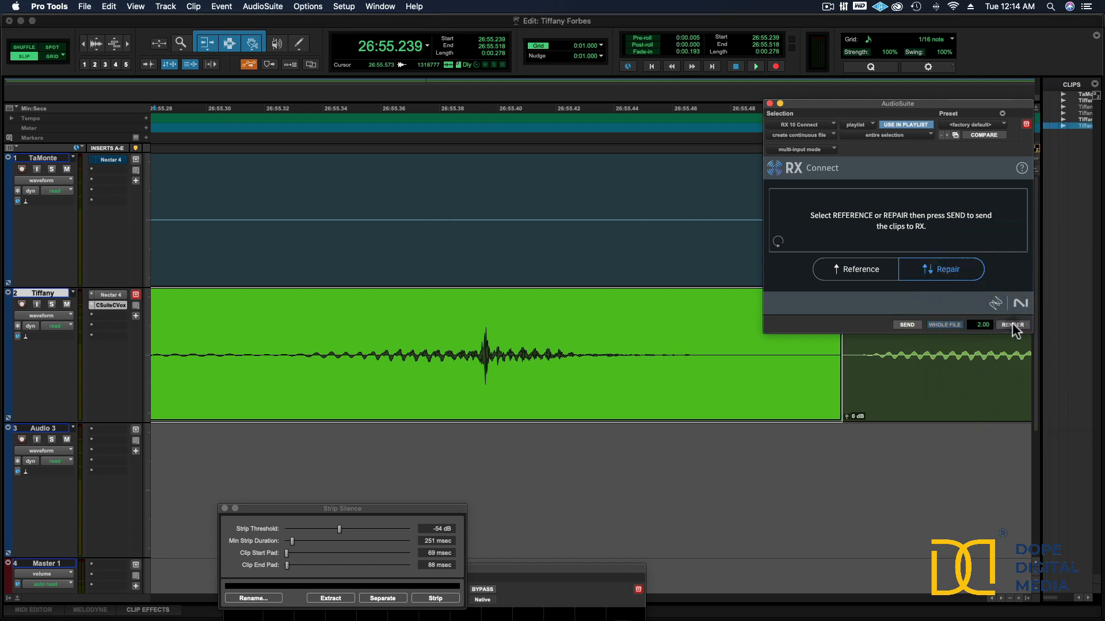
pyautogui.click(1012, 326)
pyautogui.scroll(-2, 259, 278)
pyautogui.scroll(2, 265, 275)
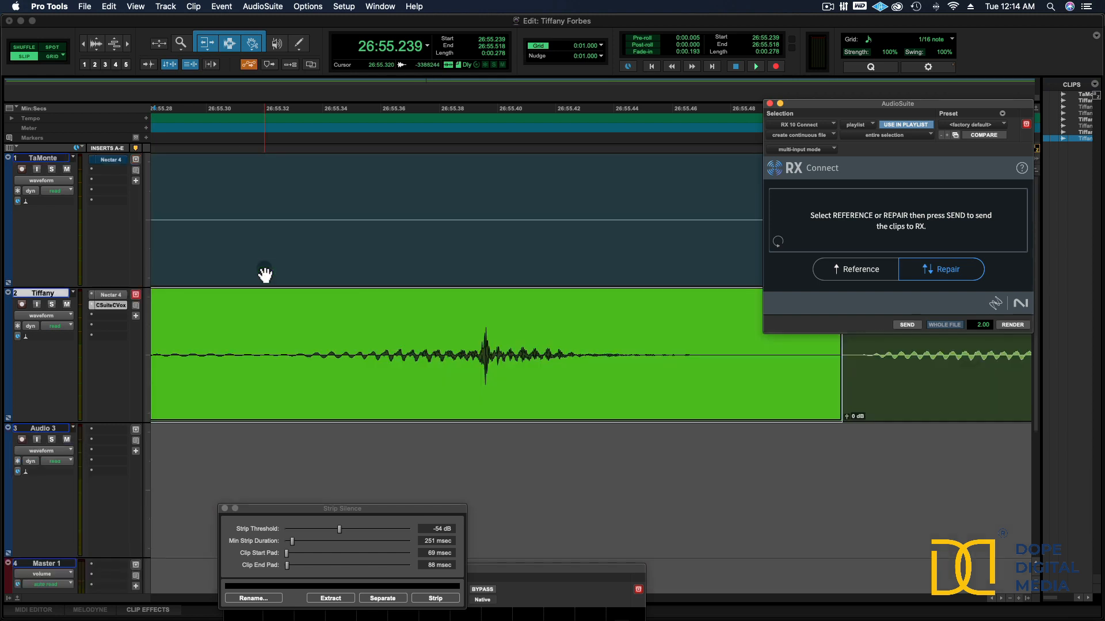
# Undo the last RX 10 Connect render on the selected clip
pyautogui.click(105, 8)
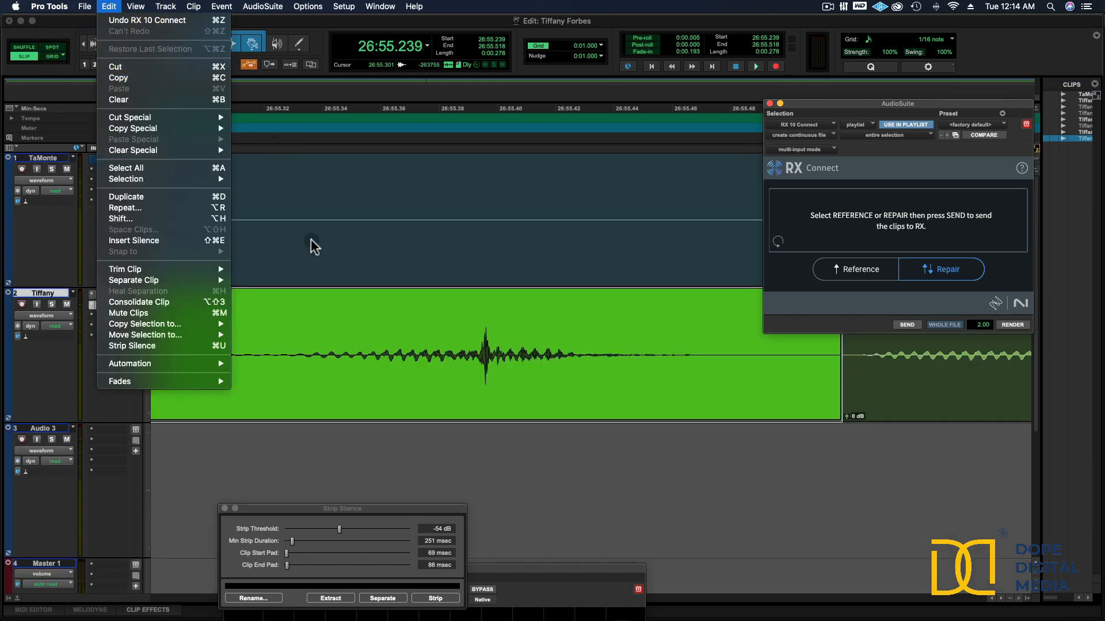
pyautogui.click(360, 353)
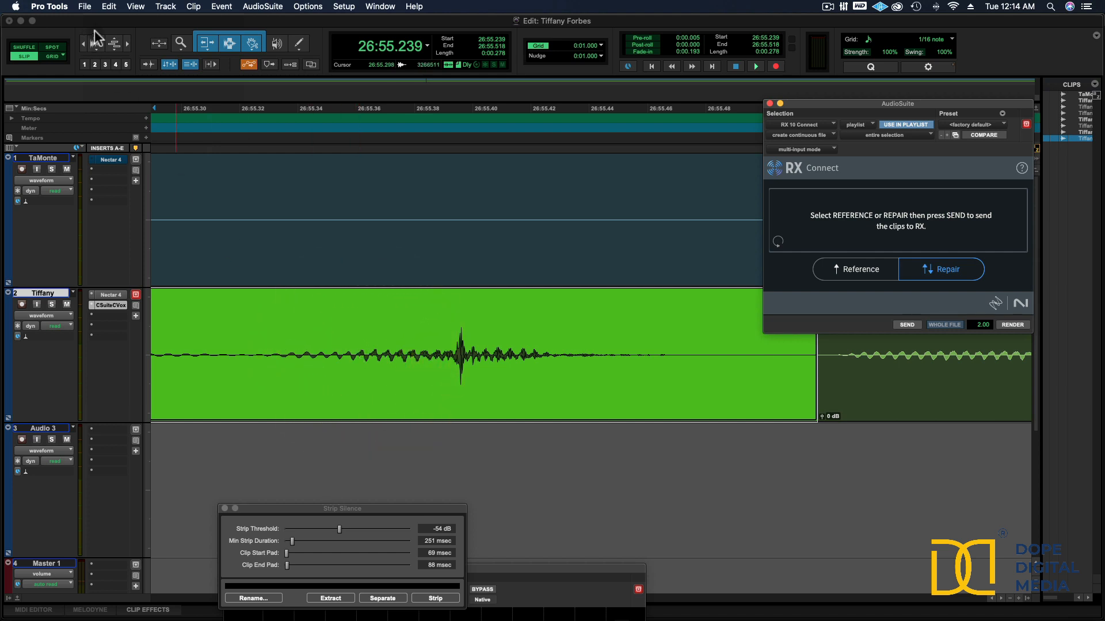
pyautogui.click(110, 7)
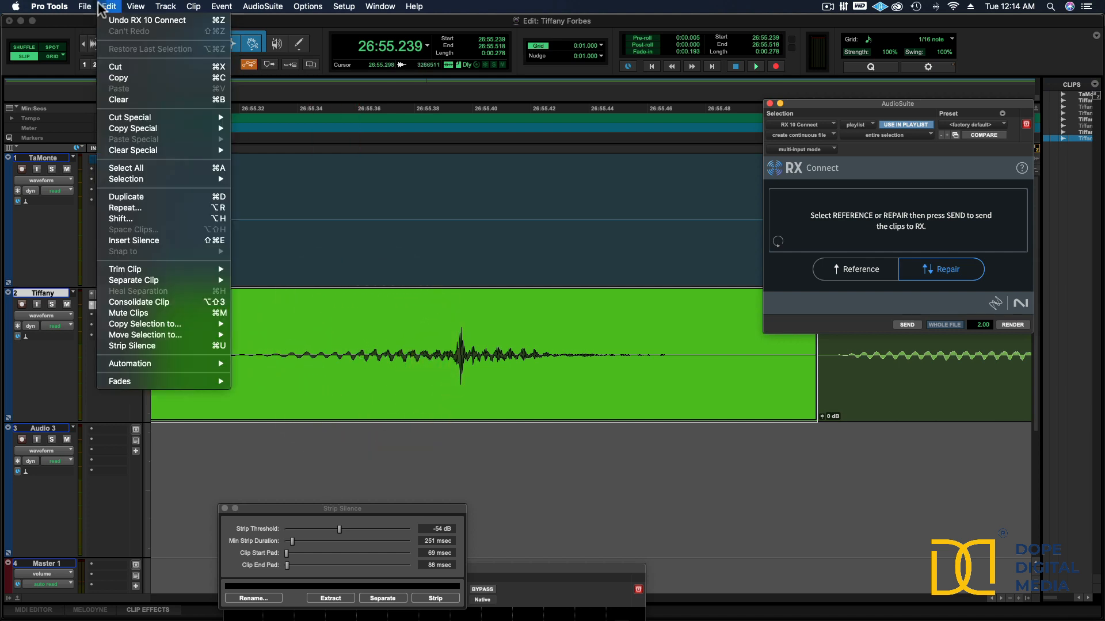
pyautogui.click(122, 21)
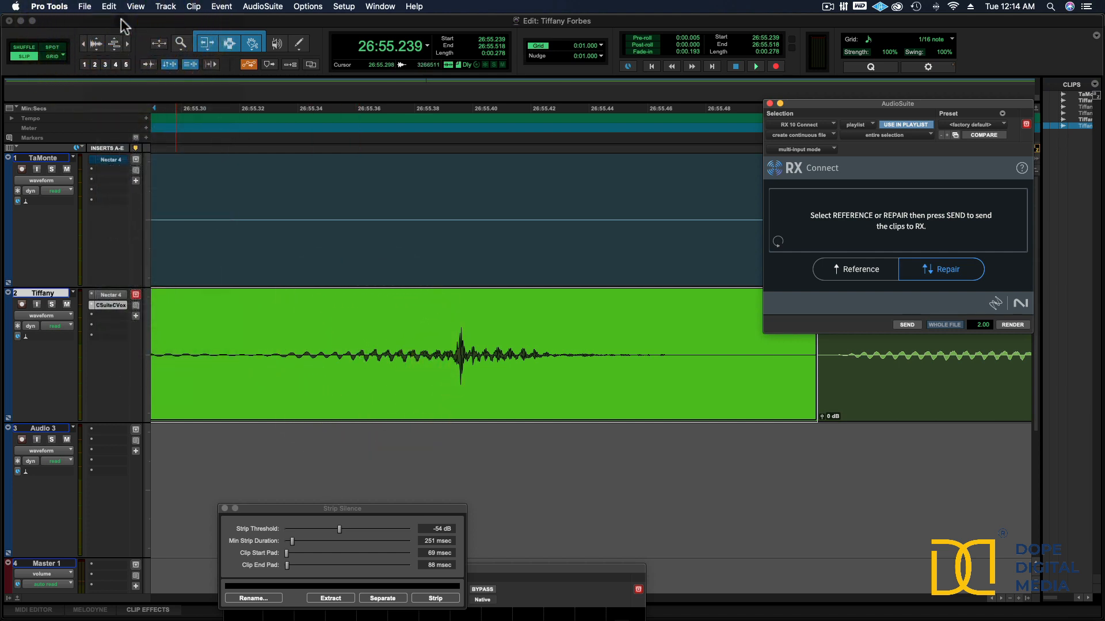
pyautogui.click(113, 8)
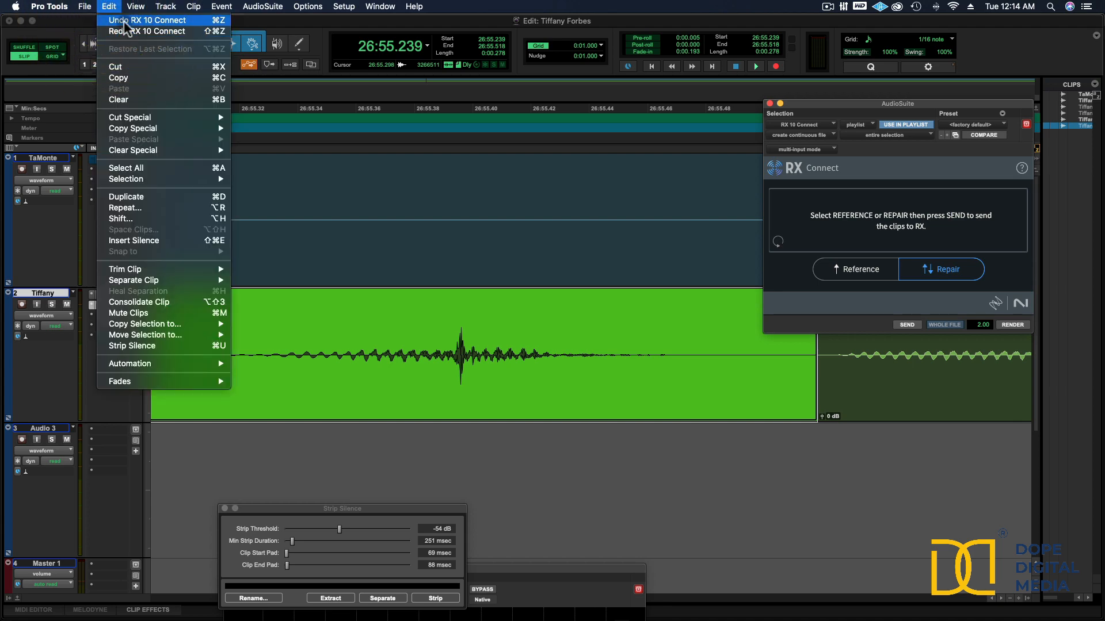
# Switch to RX, send the repaired audio back to Pro Tools, and render it into the selected clip with RX Connect
pyautogui.hotkey('ctrl', 'Up')
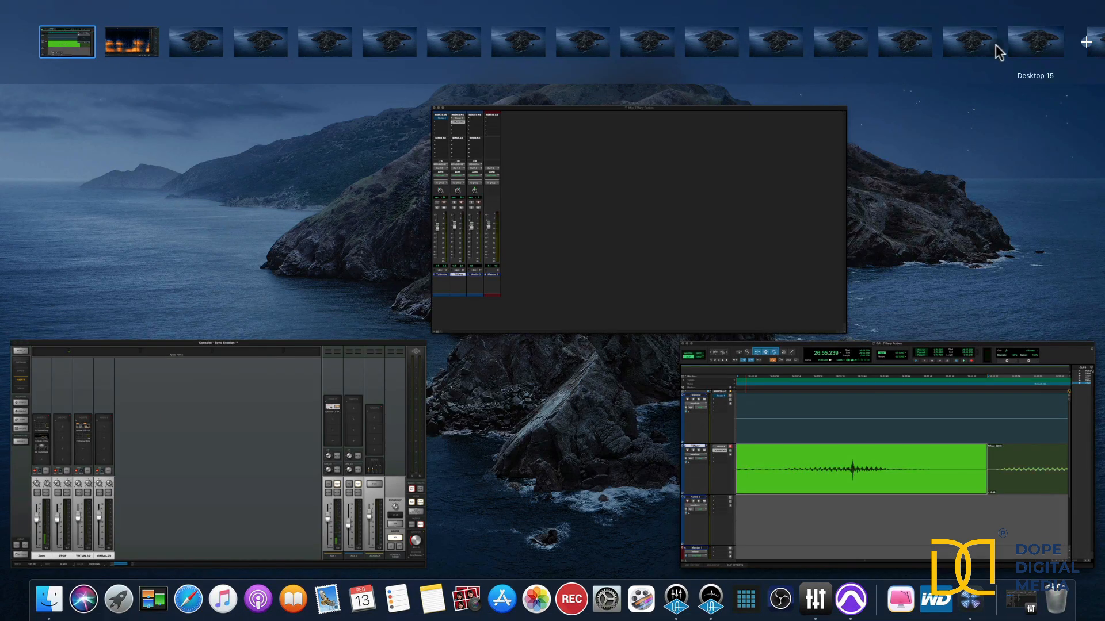
pyautogui.click(115, 53)
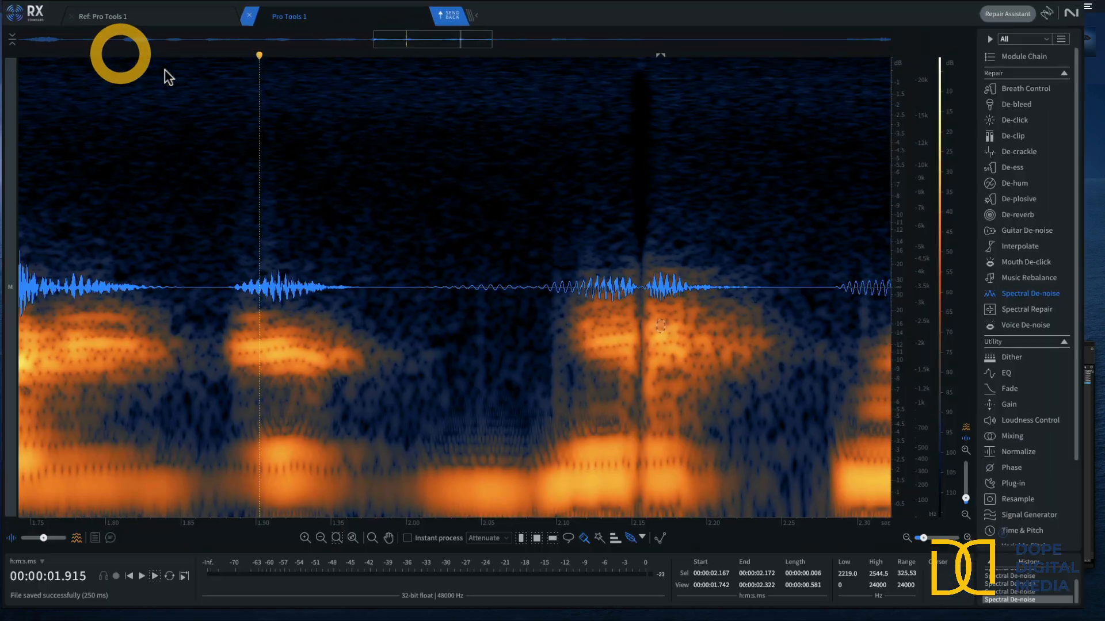
pyautogui.click(458, 17)
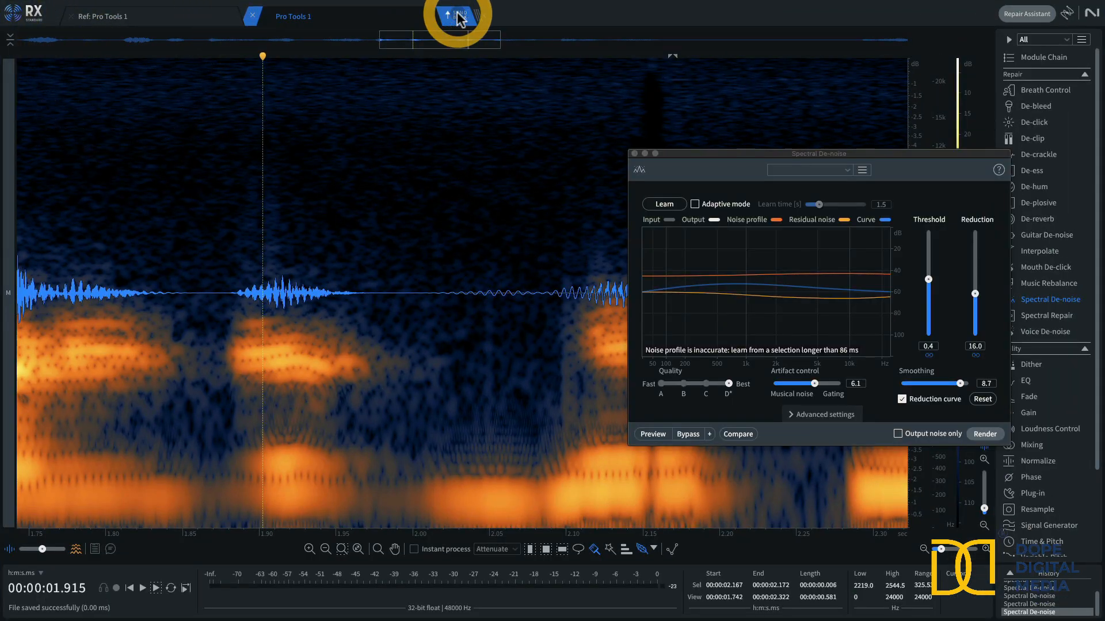
pyautogui.hotkey('ctrl', 'Up')
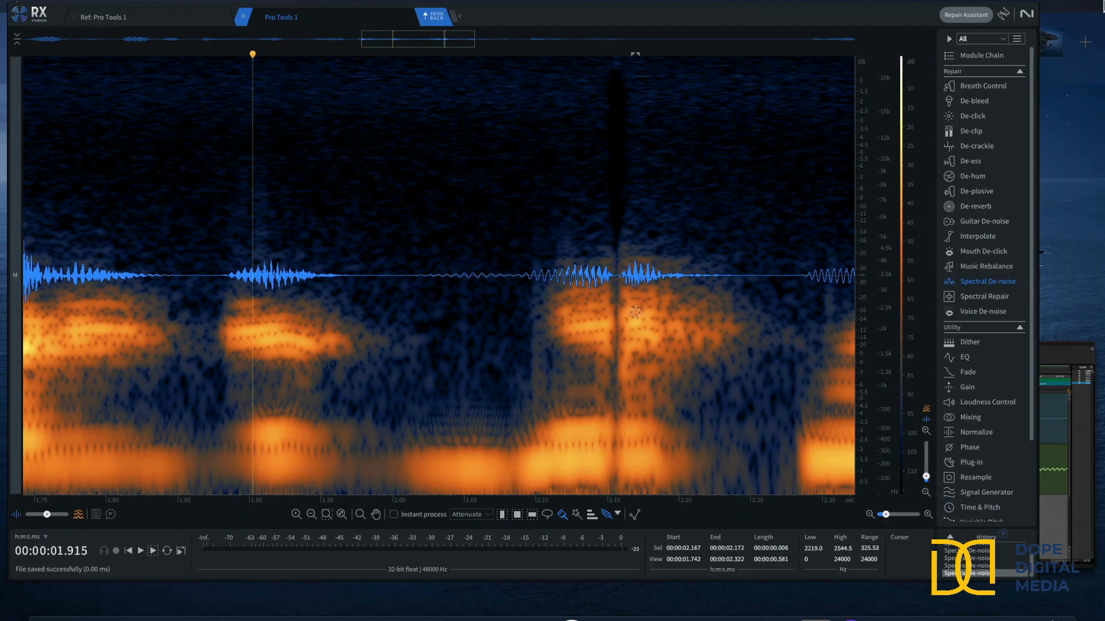
pyautogui.click(844, 485)
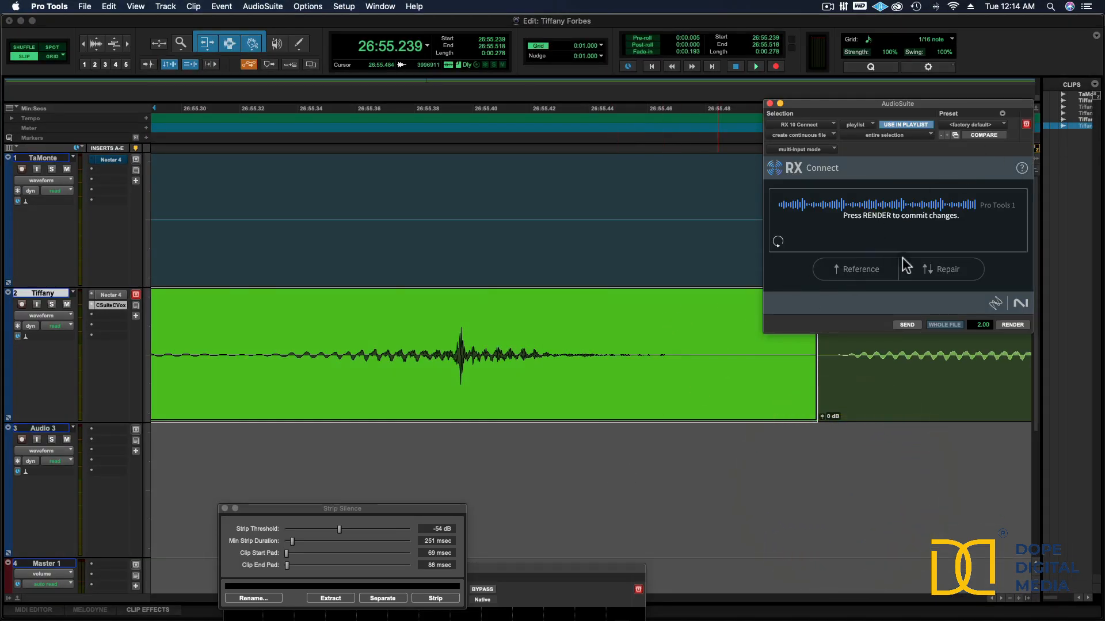
pyautogui.click(1011, 326)
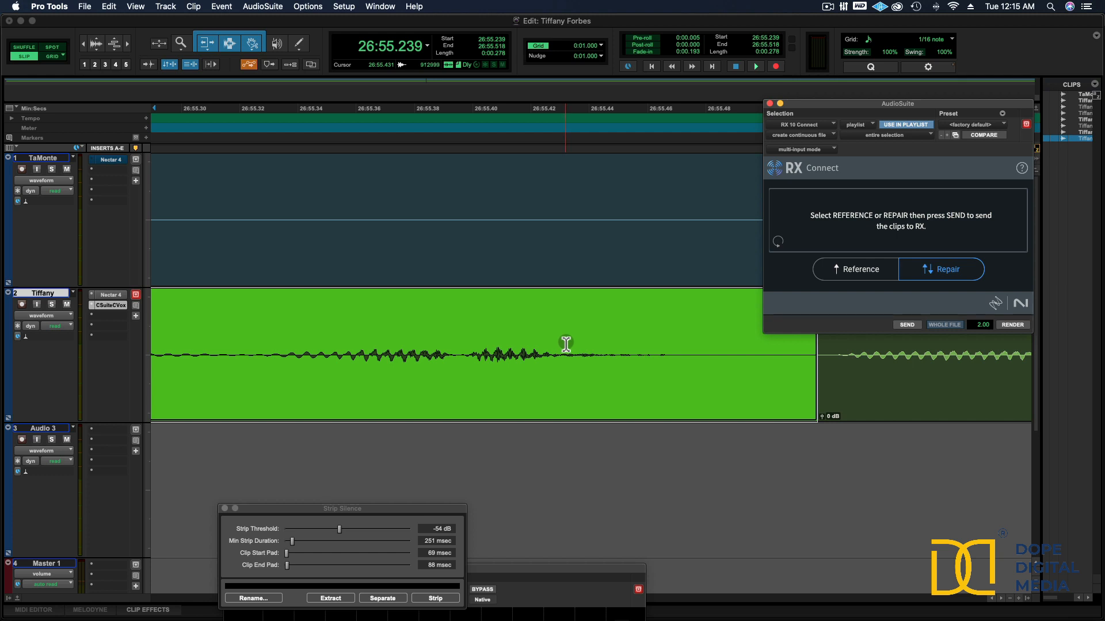
# Play the session from about 26:54.897 through the repaired clip to check the click removal, and stop playback
pyautogui.press('super+bracketleft')
pyautogui.press('super+bracketleft')
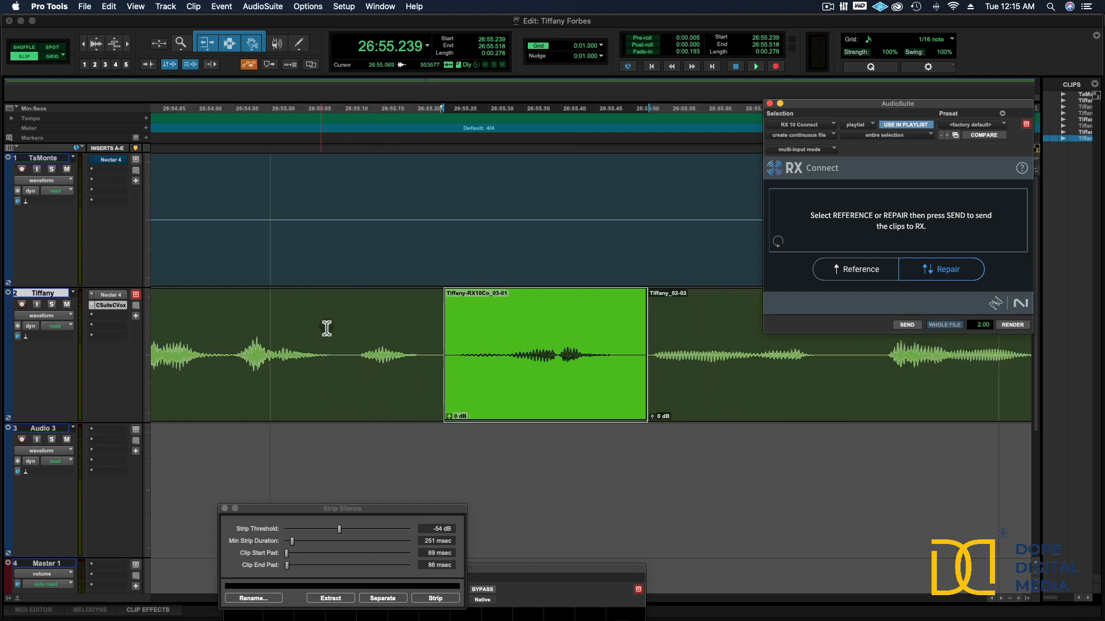
pyautogui.scroll(-2, 322, 322)
pyautogui.scroll(2, 374, 247)
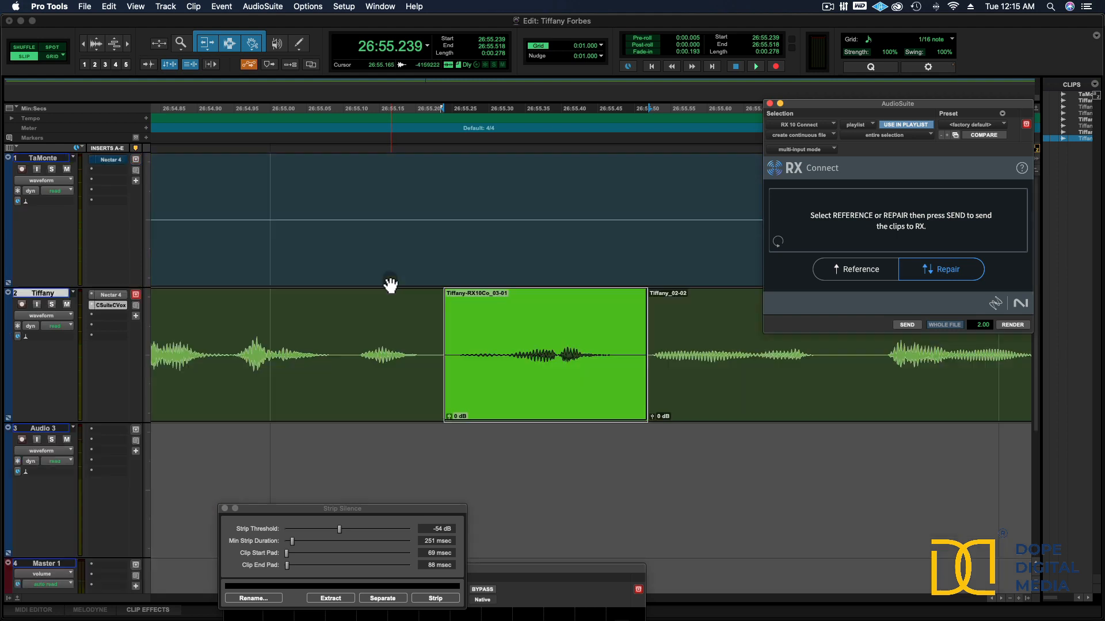
pyautogui.click(196, 153)
pyautogui.press('space')
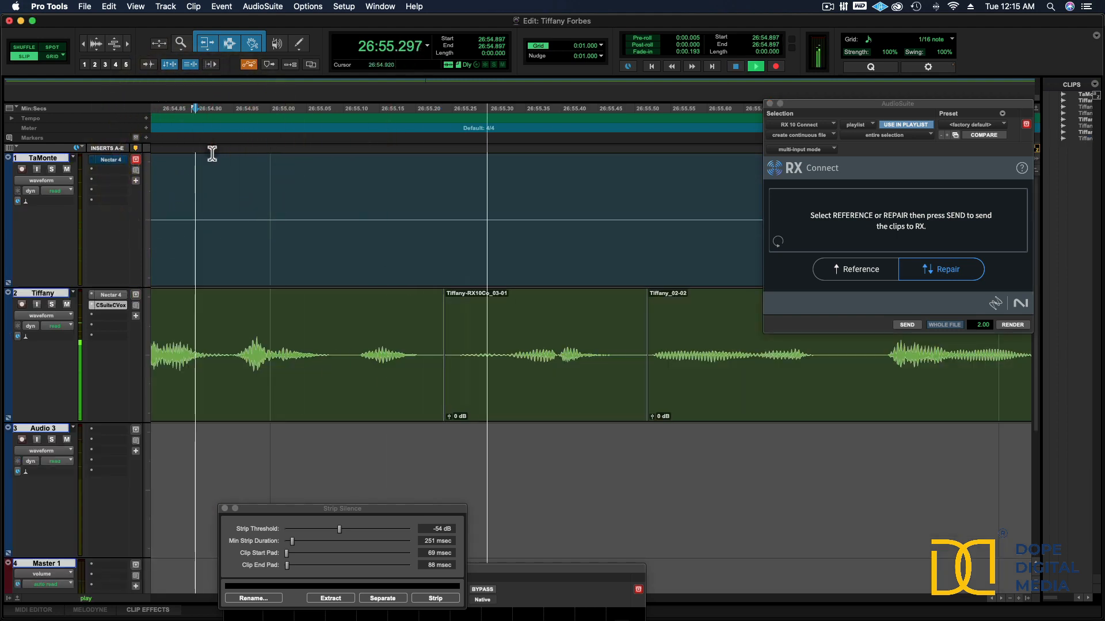
pyautogui.press('space')
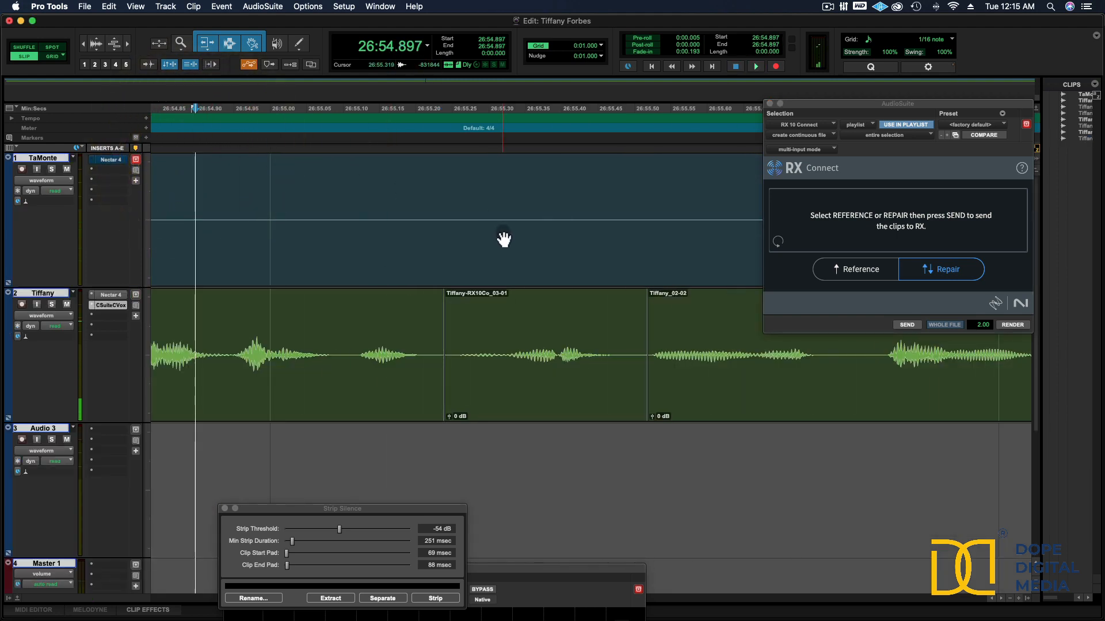
# Raise the clip gain of the repaired clip on the second track to +6.0 dB
pyautogui.hscroll(-2, 438, 382)
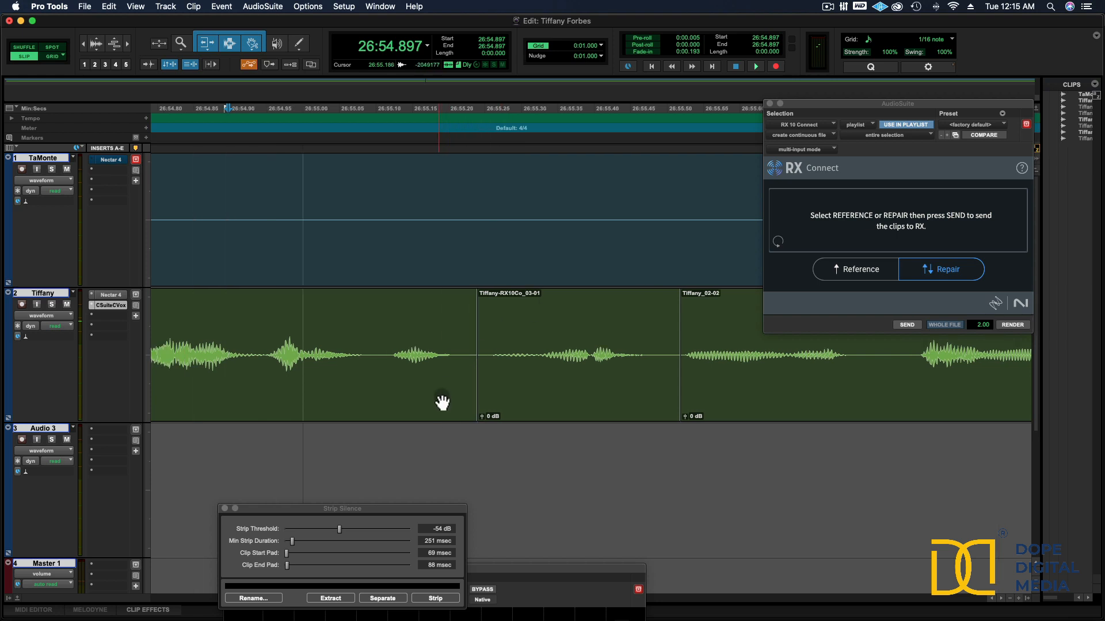
pyautogui.click(482, 416)
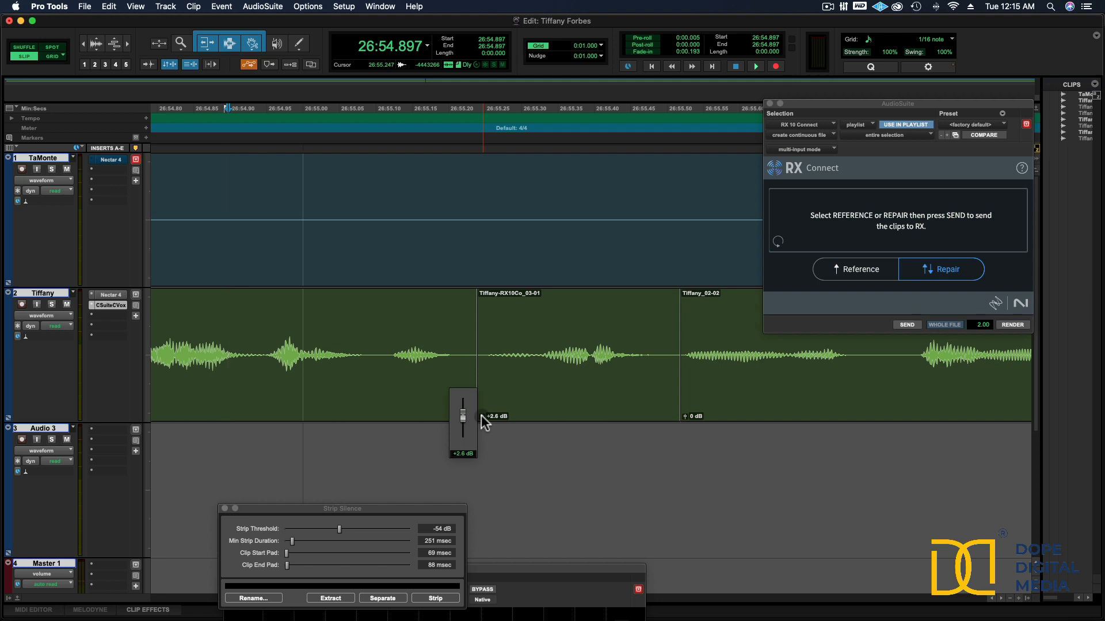
pyautogui.moveTo(481, 415); pyautogui.dragTo(481, 416)
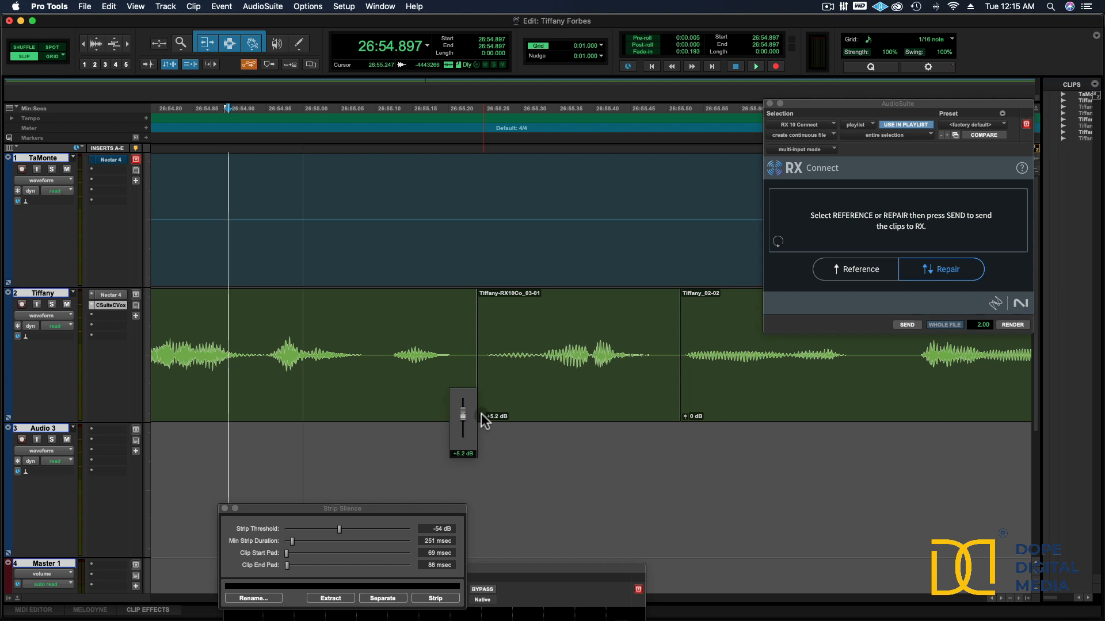
pyautogui.moveTo(481, 415); pyautogui.dragTo(480, 419)
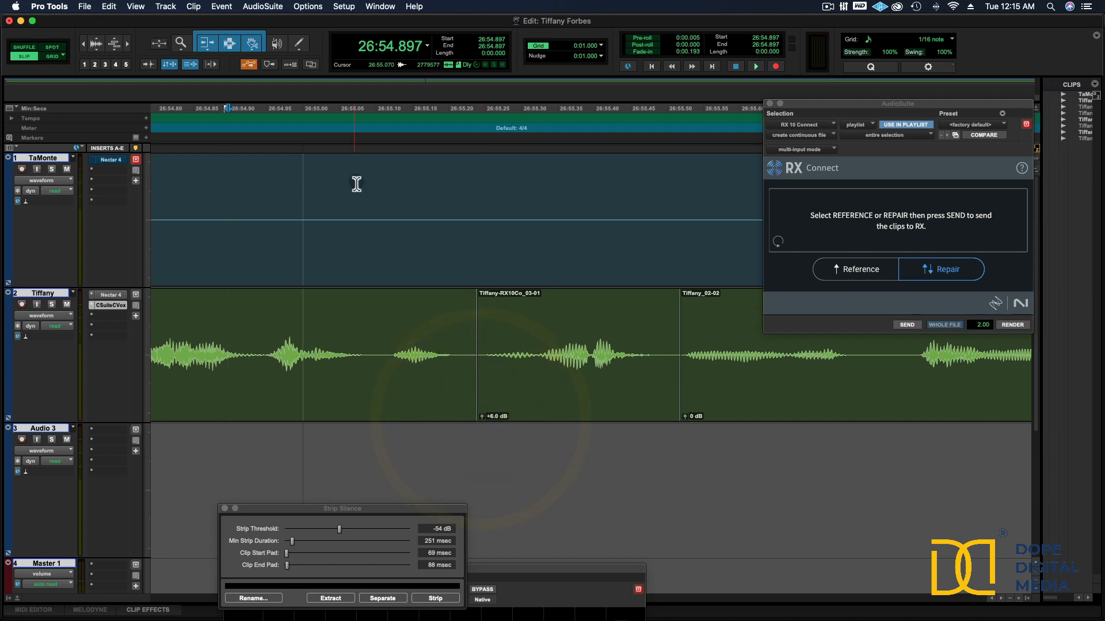
# Play the session from about 26:54.845 past the louder repaired clip to check its level, and stop playback
pyautogui.scroll(-2, 227, 177)
pyautogui.hscroll(1, 226, 178)
pyautogui.scroll(2, 268, 205)
pyautogui.hscroll(-2, 268, 205)
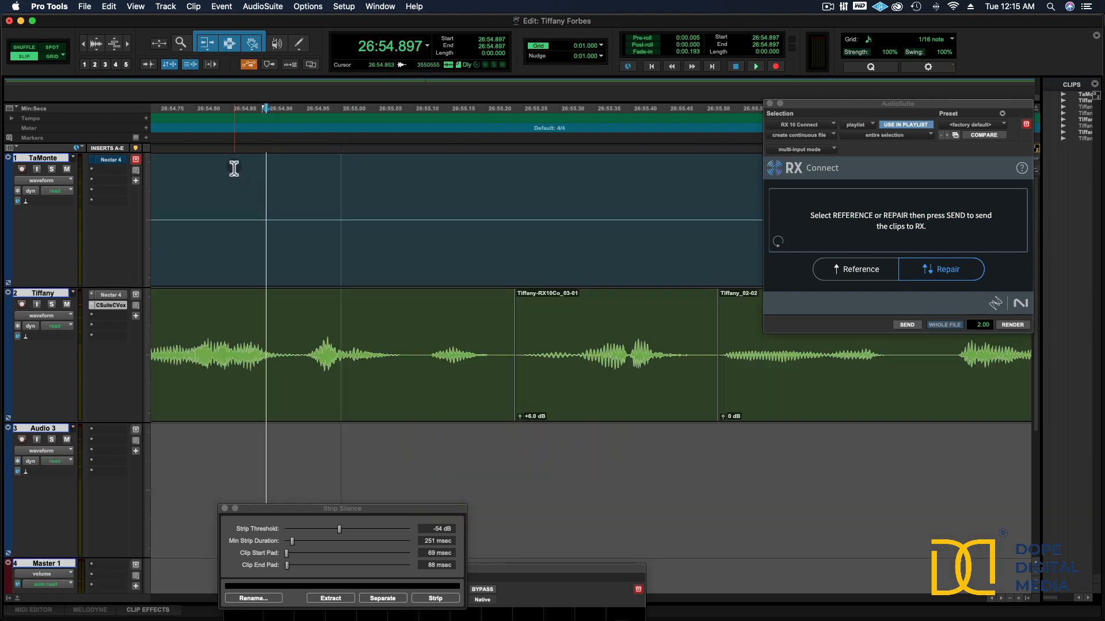
pyautogui.click(227, 140)
pyautogui.press('space')
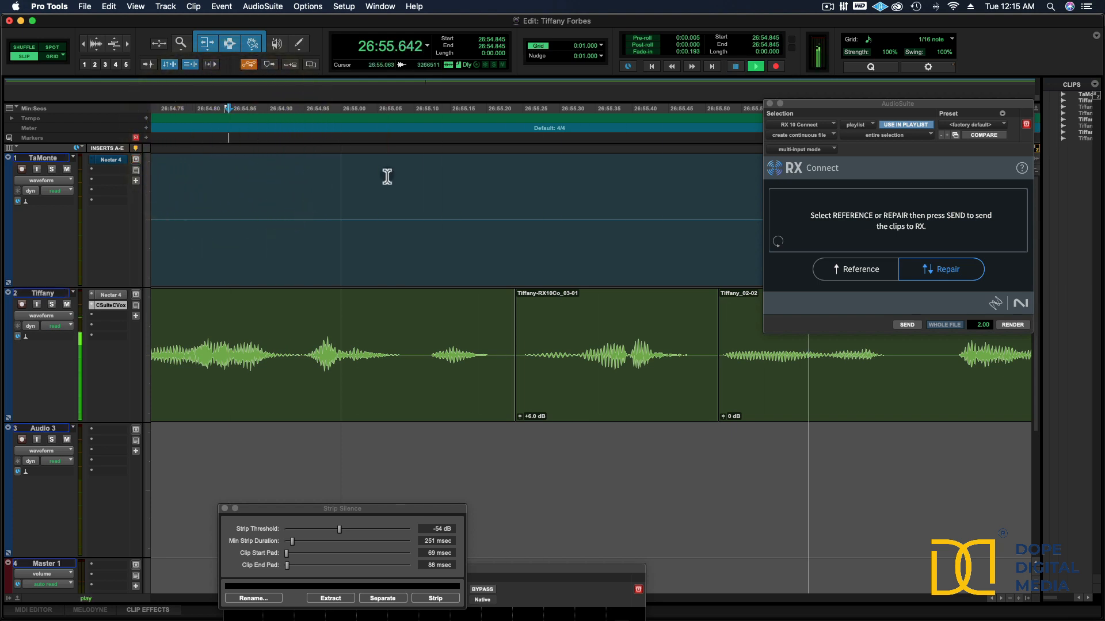
pyautogui.press('space')
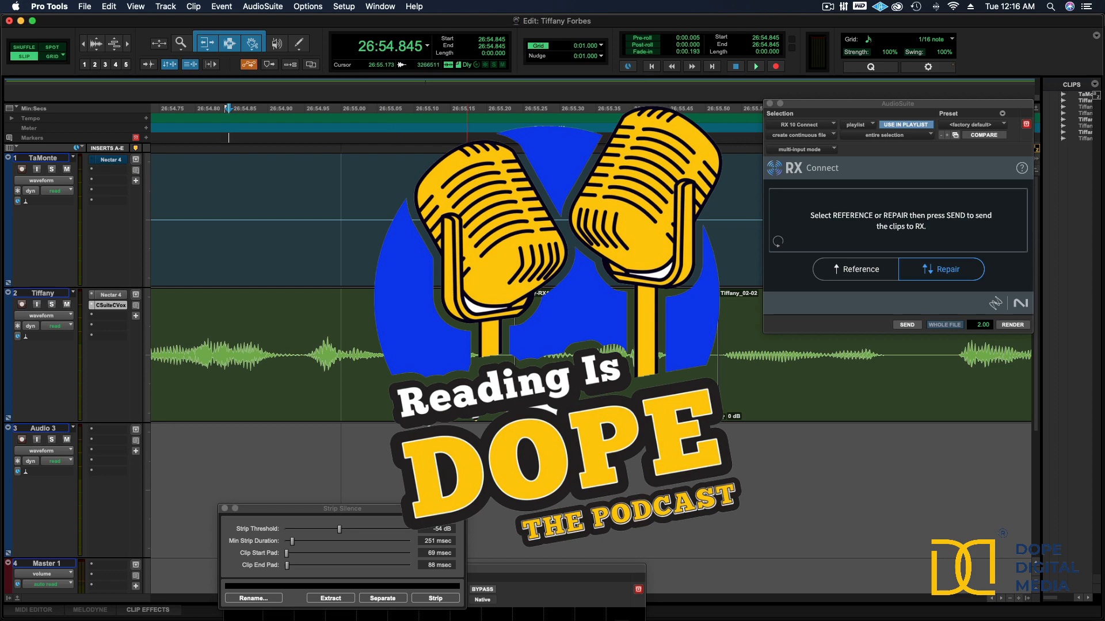
pyautogui.click(828, 7)
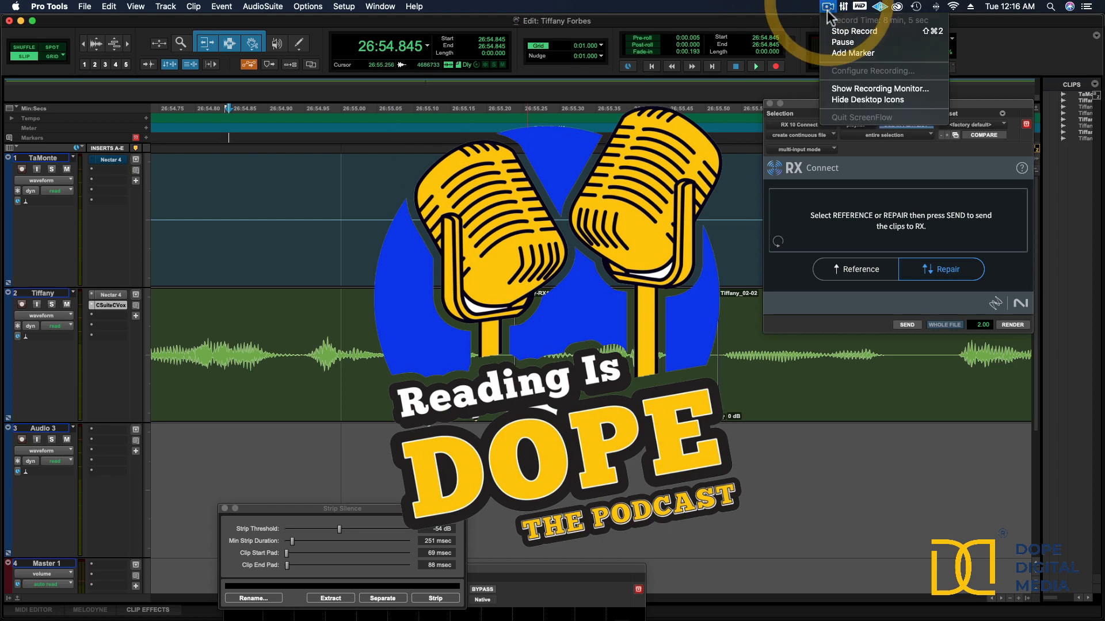